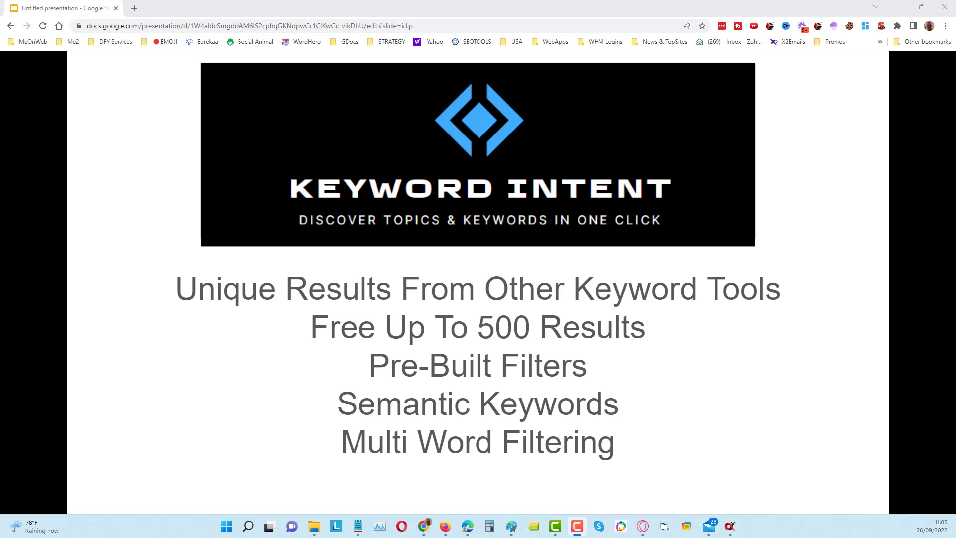
Leave the slideshow for the SEO TOOLS results on keywordintent.io and focus the keyword field
{"action": "key", "text": "alt+Tab"}
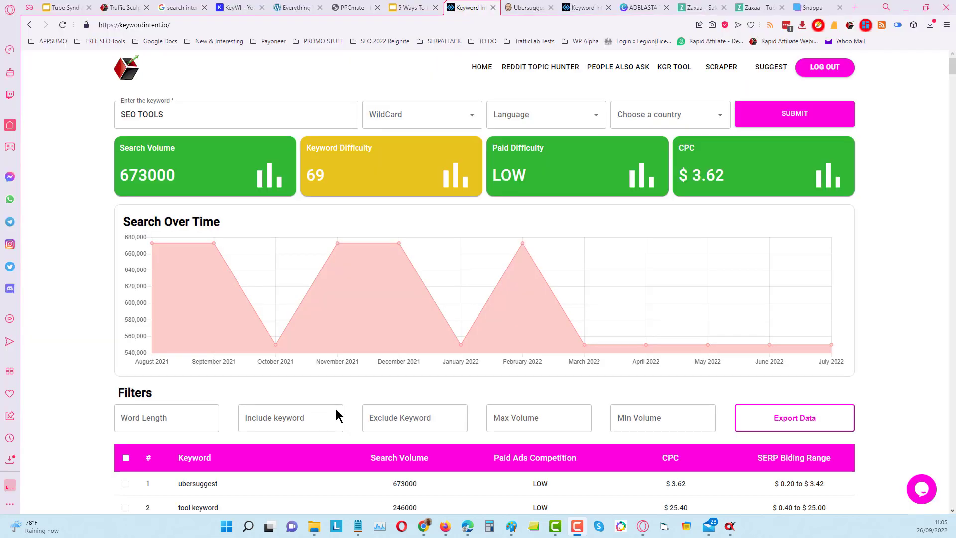
{"action": "left_click", "coordinate": [198, 106]}
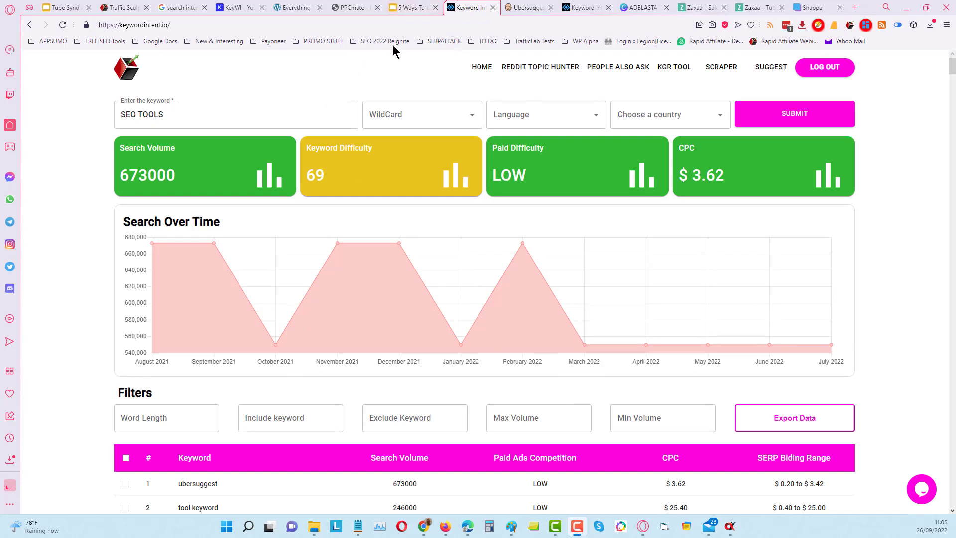
{"action": "left_click", "coordinate": [528, 8]}
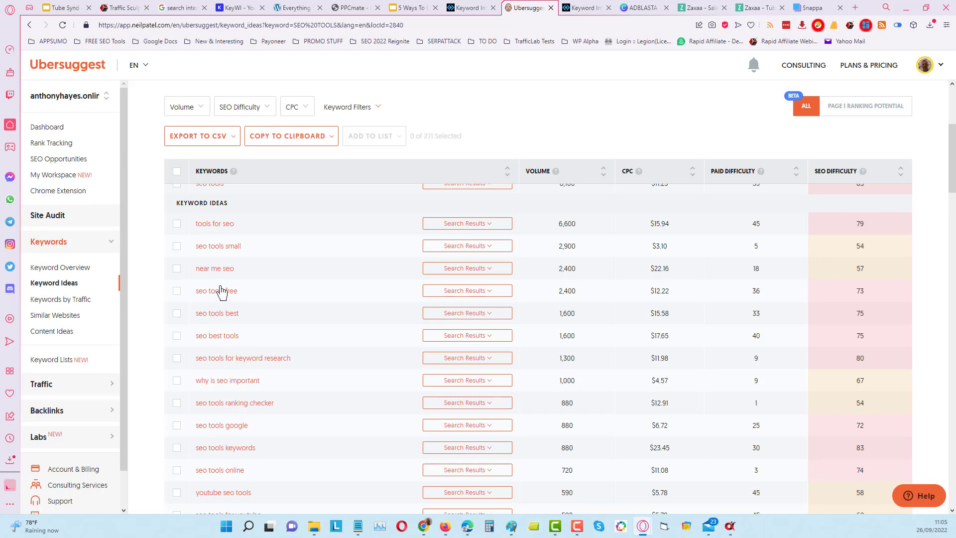
{"action": "scroll", "coordinate": [258, 352], "scroll_direction": "down", "scroll_amount": 2}
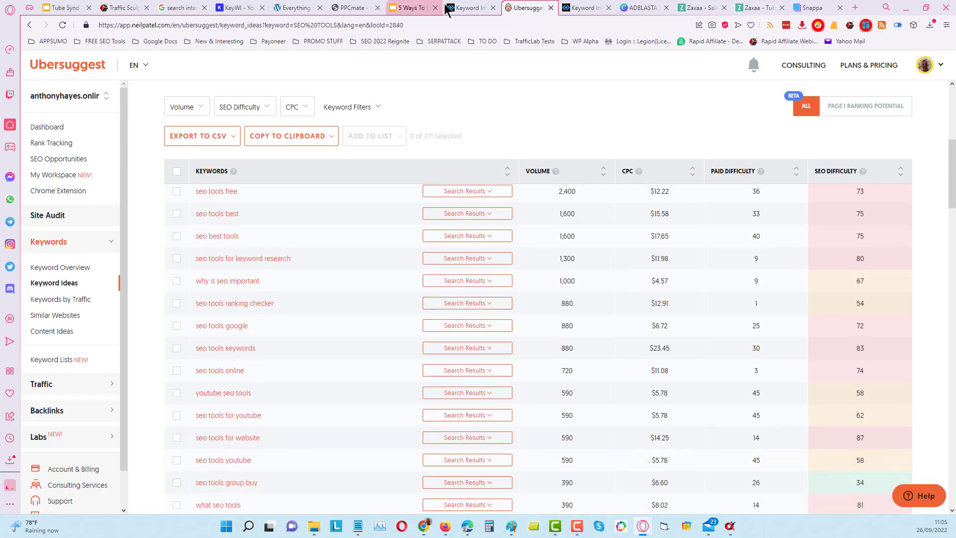
{"action": "left_click", "coordinate": [464, 11]}
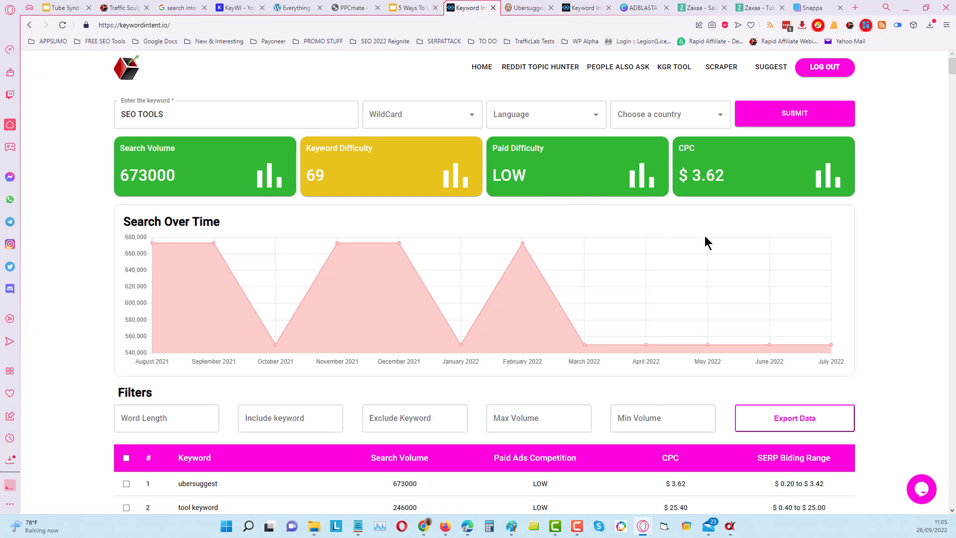
{"action": "scroll", "coordinate": [717, 242], "scroll_direction": "down", "scroll_amount": 3}
{"action": "scroll", "coordinate": [721, 244], "scroll_direction": "down", "scroll_amount": 4}
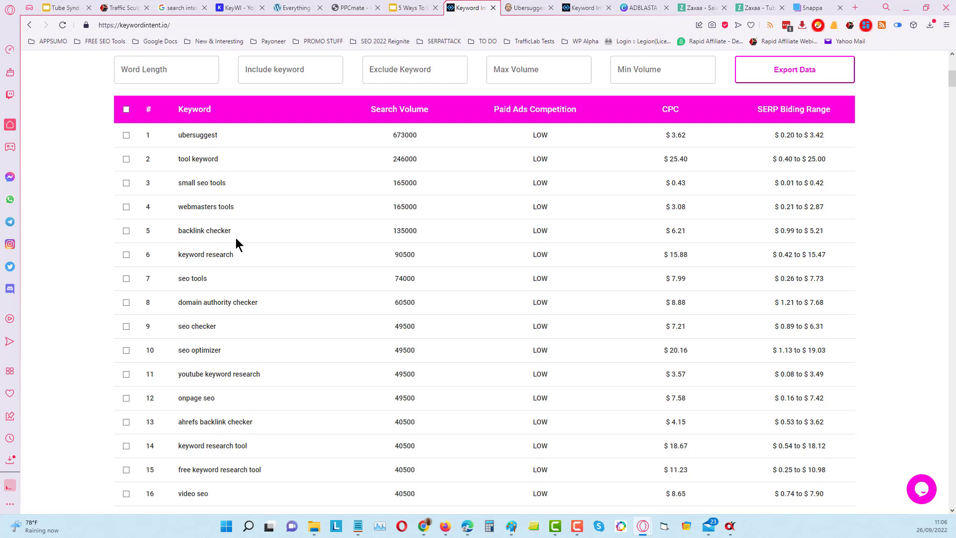
{"action": "scroll", "coordinate": [342, 354], "scroll_direction": "down", "scroll_amount": 5}
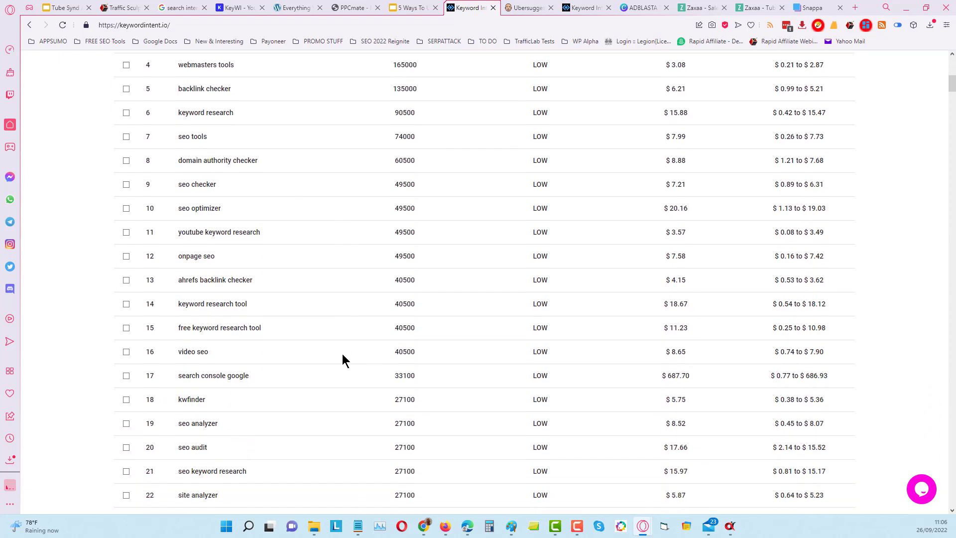
{"action": "scroll", "coordinate": [343, 354], "scroll_direction": "down", "scroll_amount": 4}
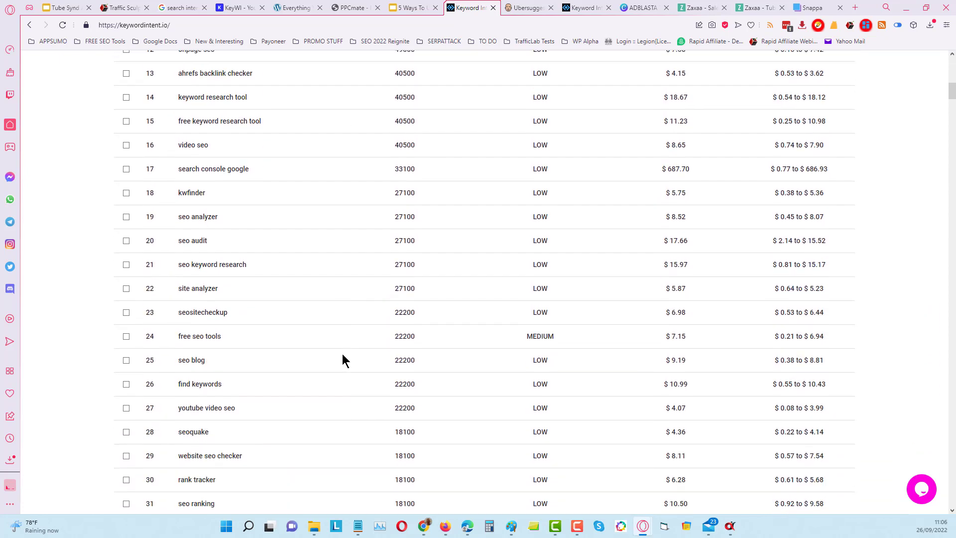
{"action": "scroll", "coordinate": [342, 360], "scroll_direction": "up", "scroll_amount": 12}
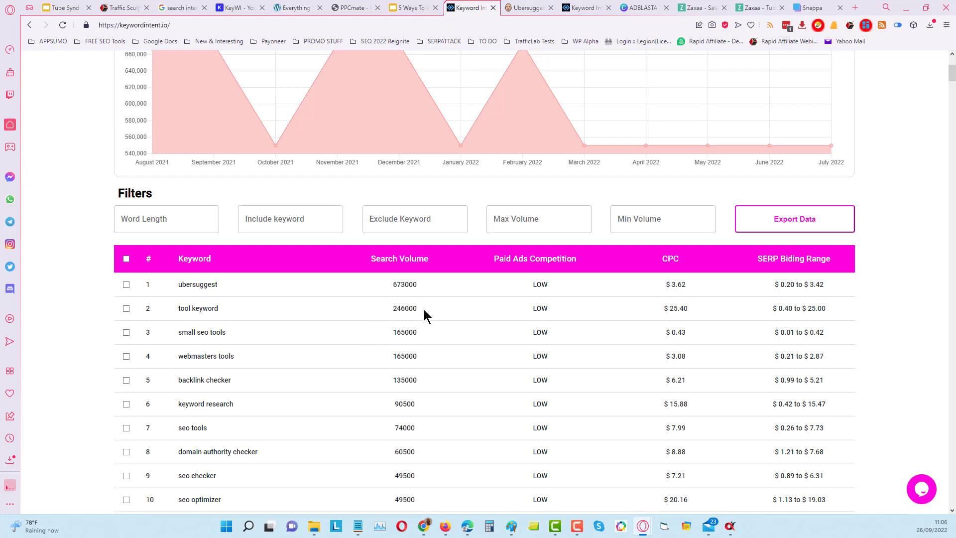
{"action": "scroll", "coordinate": [438, 268], "scroll_direction": "up", "scroll_amount": 4}
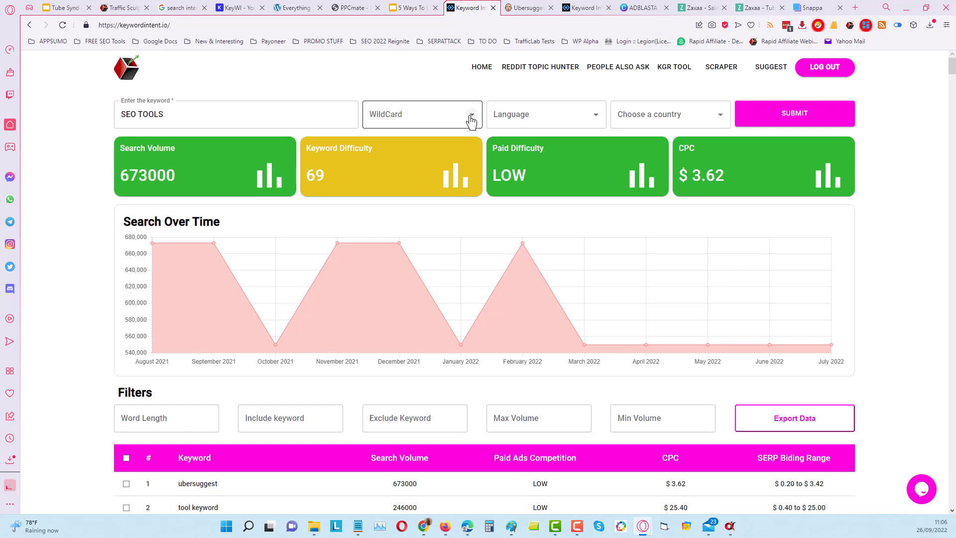
{"action": "scroll", "coordinate": [472, 256], "scroll_direction": "down", "scroll_amount": 5}
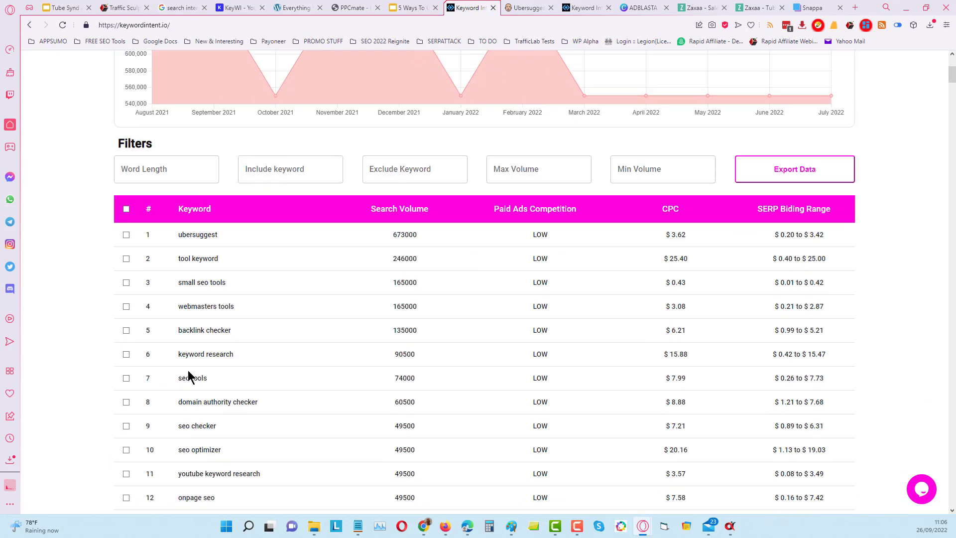
{"action": "scroll", "coordinate": [423, 292], "scroll_direction": "up", "scroll_amount": 5}
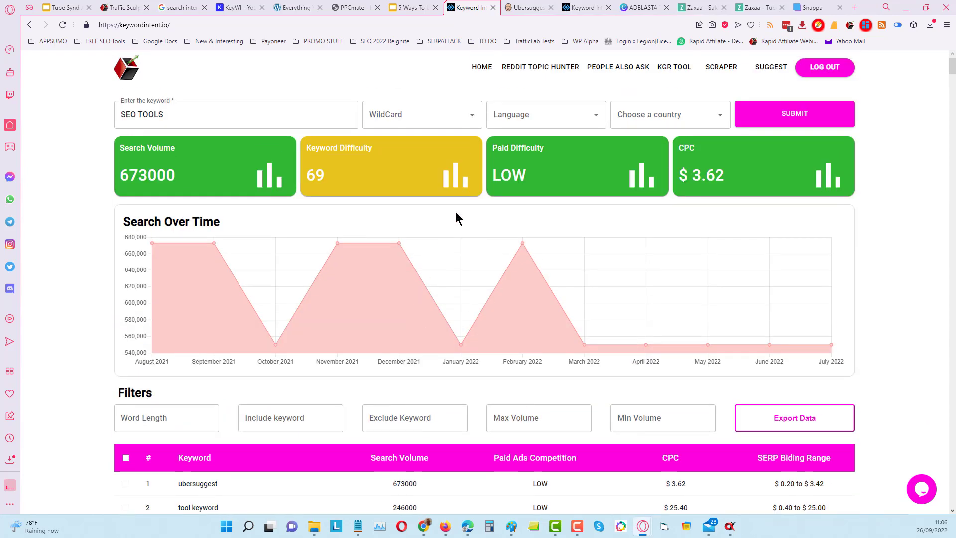
{"action": "left_click", "coordinate": [472, 118]}
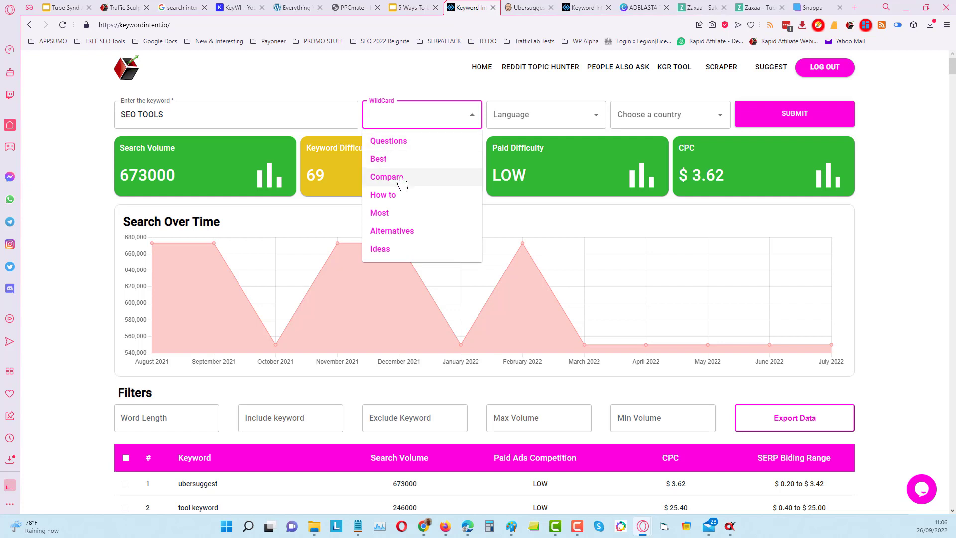
{"action": "left_click", "coordinate": [892, 248]}
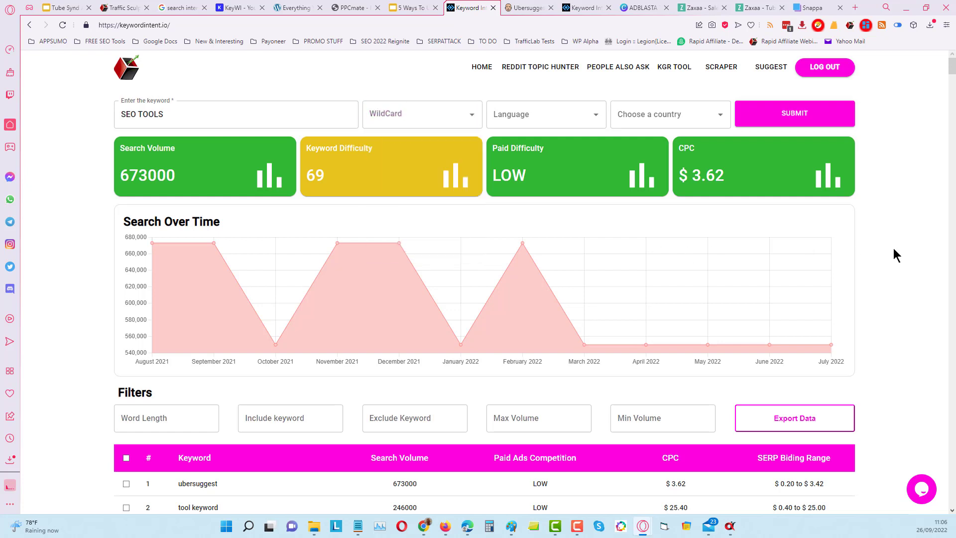
{"action": "scroll", "coordinate": [606, 220], "scroll_direction": "down", "scroll_amount": 3}
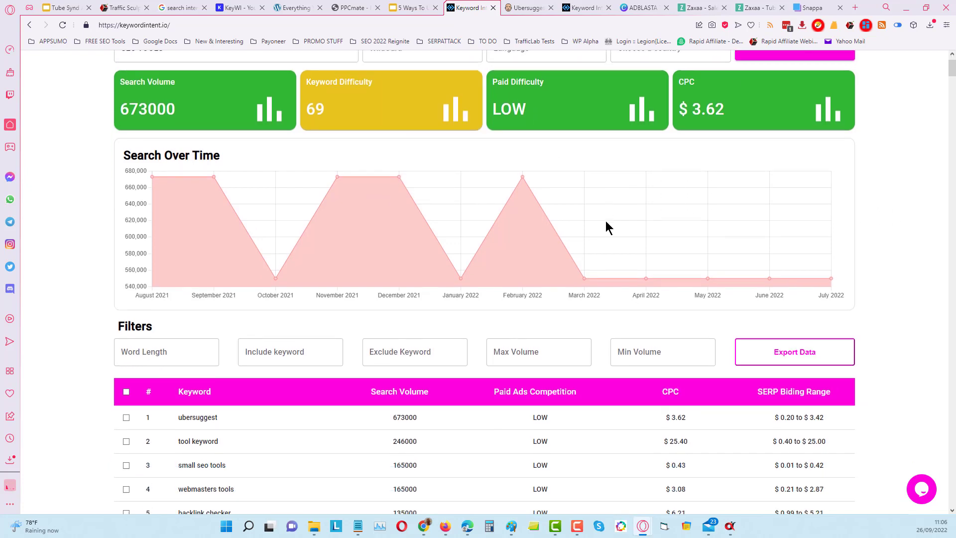
{"action": "scroll", "coordinate": [605, 222], "scroll_direction": "down", "scroll_amount": 1}
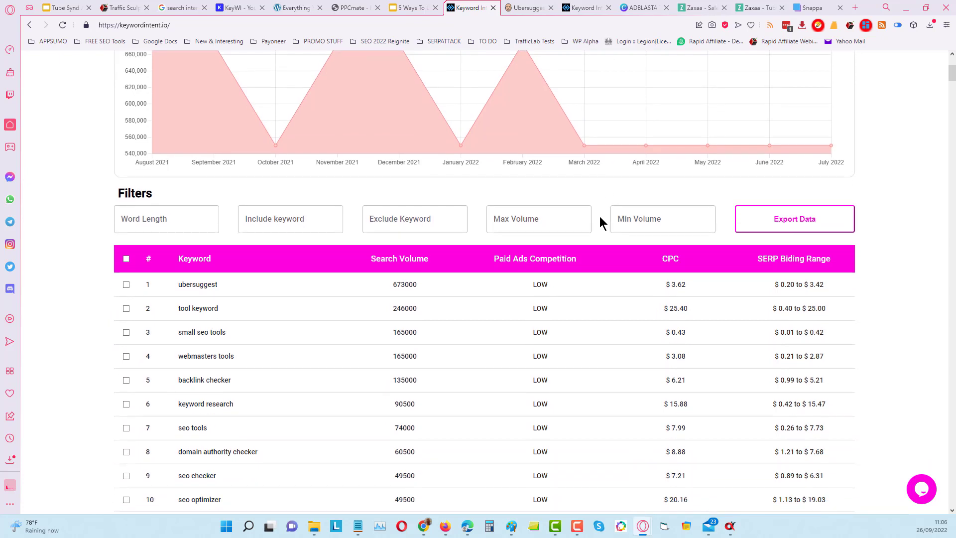
Switch to the KETO results, clear the 'diet' include filter, and scroll through the unfiltered keyword list
{"action": "left_click", "coordinate": [589, 9]}
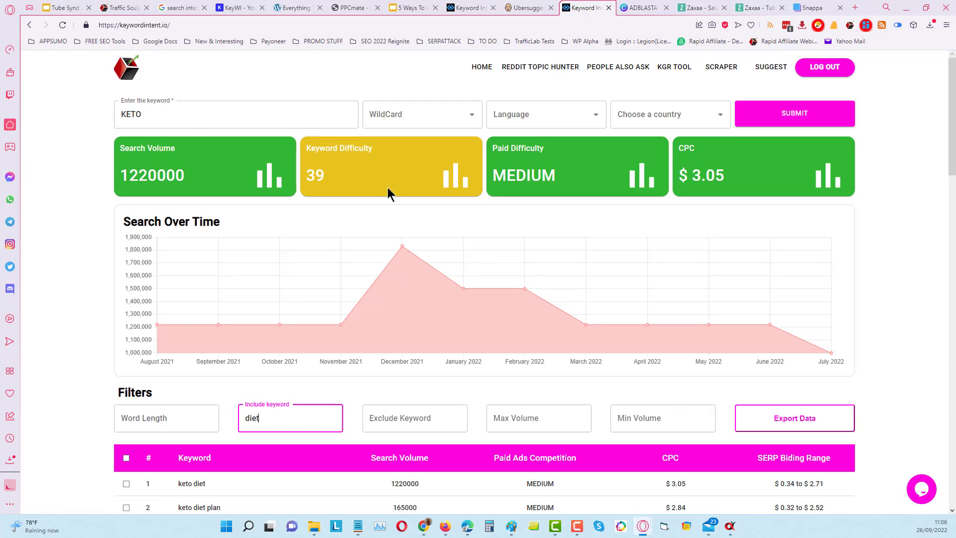
{"action": "scroll", "coordinate": [648, 255], "scroll_direction": "down", "scroll_amount": 5}
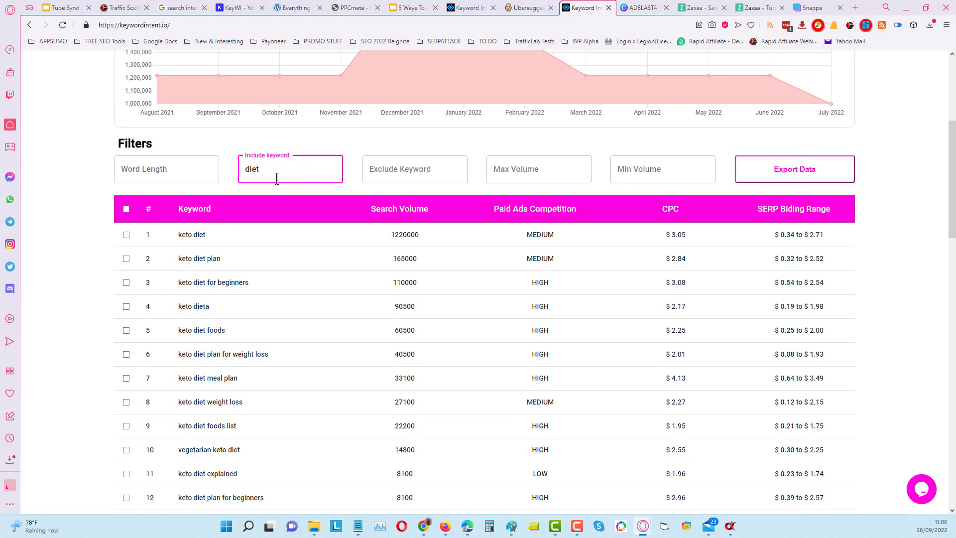
{"action": "key", "text": "BackSpace"}
{"action": "key", "text": "BackSpace"}
{"action": "key", "text": "BackSpace"}
{"action": "key", "text": "BackSpace"}
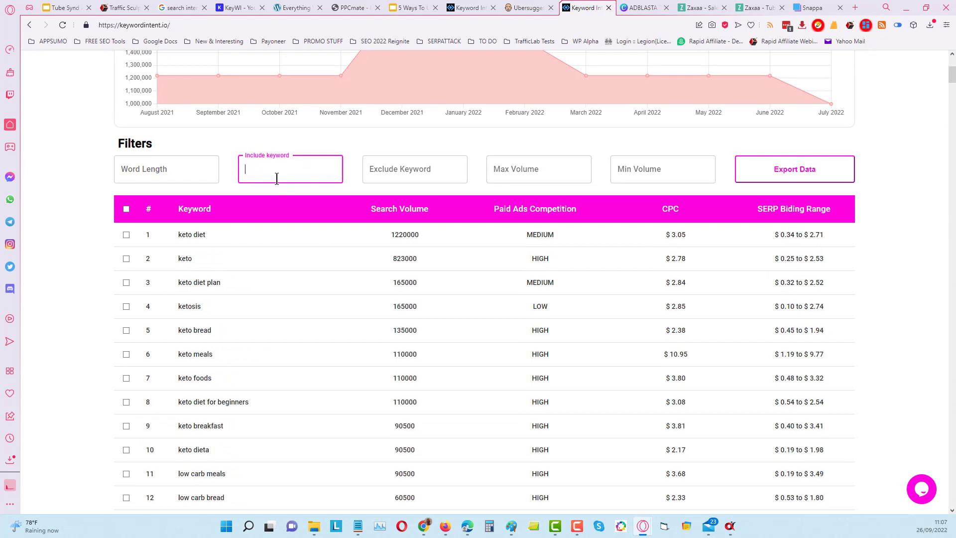
{"action": "scroll", "coordinate": [348, 279], "scroll_direction": "down", "scroll_amount": 1}
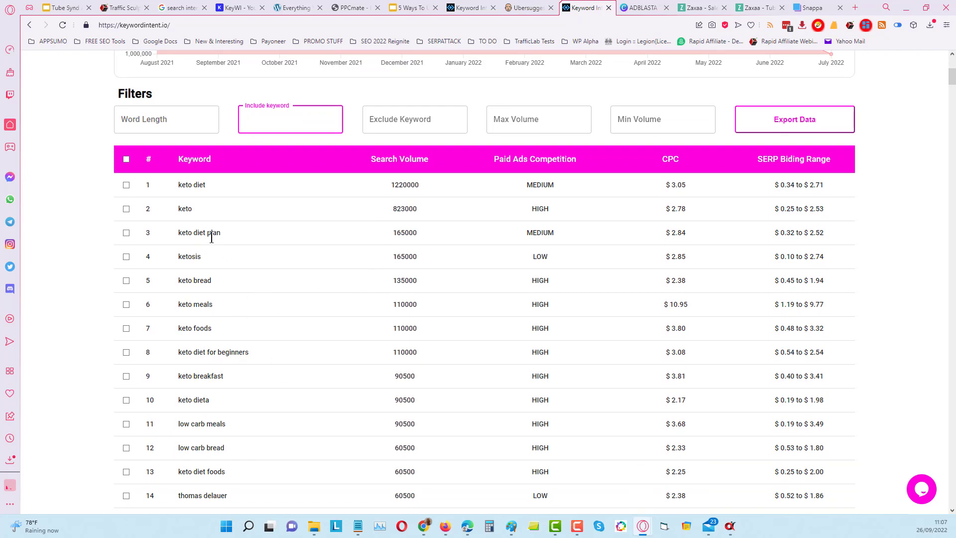
{"action": "scroll", "coordinate": [301, 303], "scroll_direction": "down", "scroll_amount": 4}
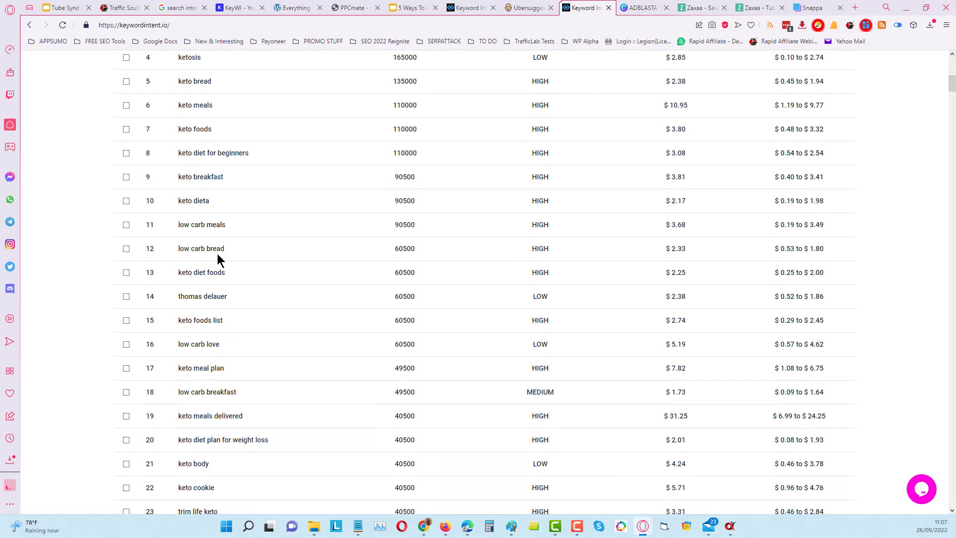
{"action": "scroll", "coordinate": [220, 252], "scroll_direction": "down", "scroll_amount": 3}
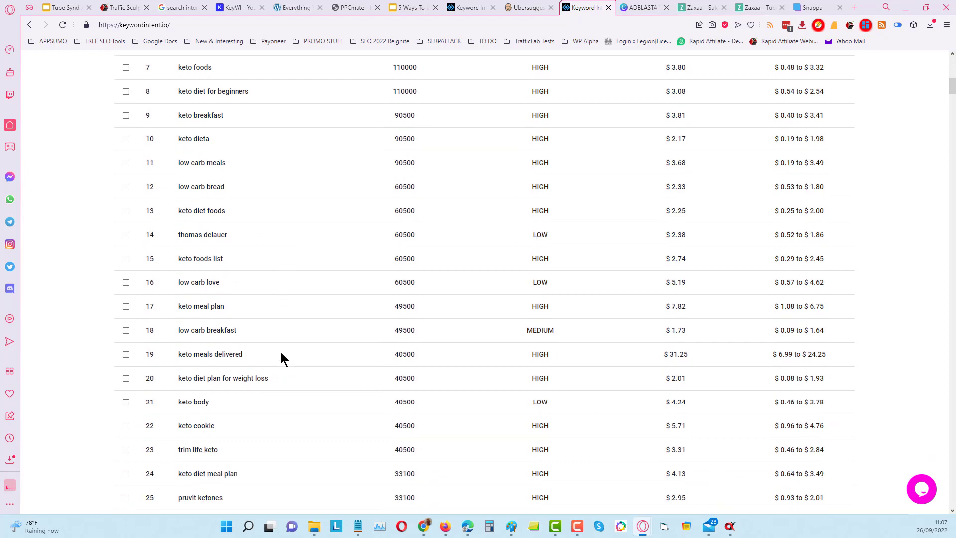
{"action": "scroll", "coordinate": [207, 333], "scroll_direction": "down", "scroll_amount": 3}
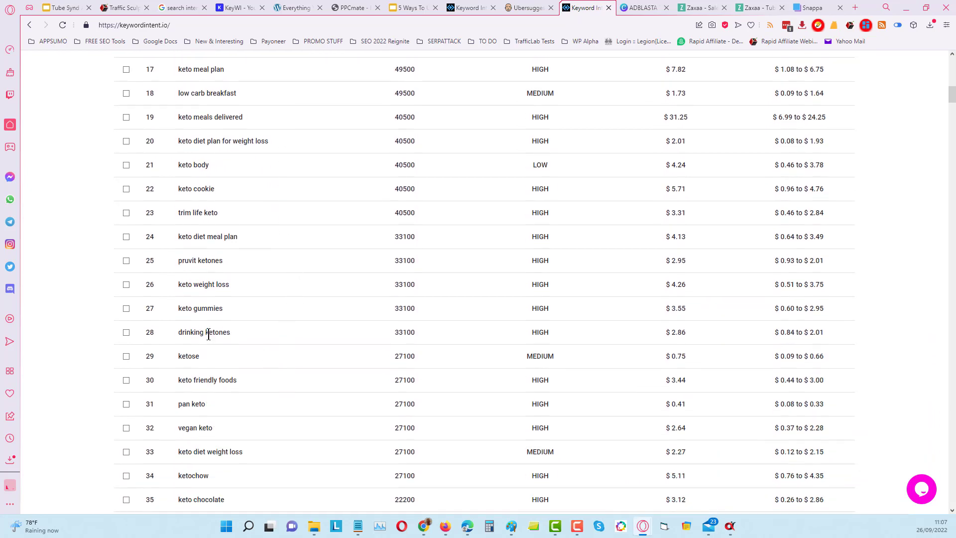
{"action": "scroll", "coordinate": [412, 367], "scroll_direction": "up", "scroll_amount": 9}
{"action": "scroll", "coordinate": [408, 367], "scroll_direction": "up", "scroll_amount": 4}
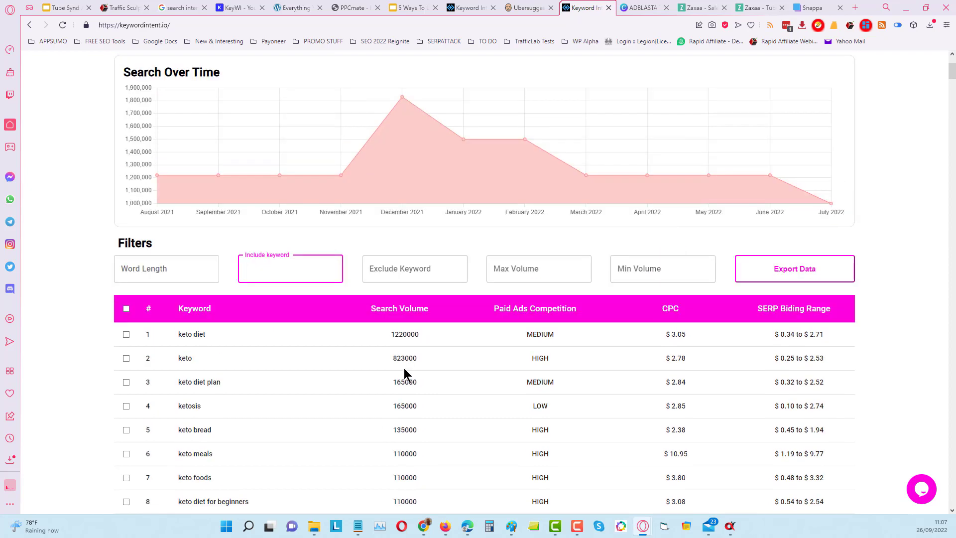
Filter the keto keywords to include 'diet, food', then delete the filter text again
{"action": "left_click", "coordinate": [297, 274]}
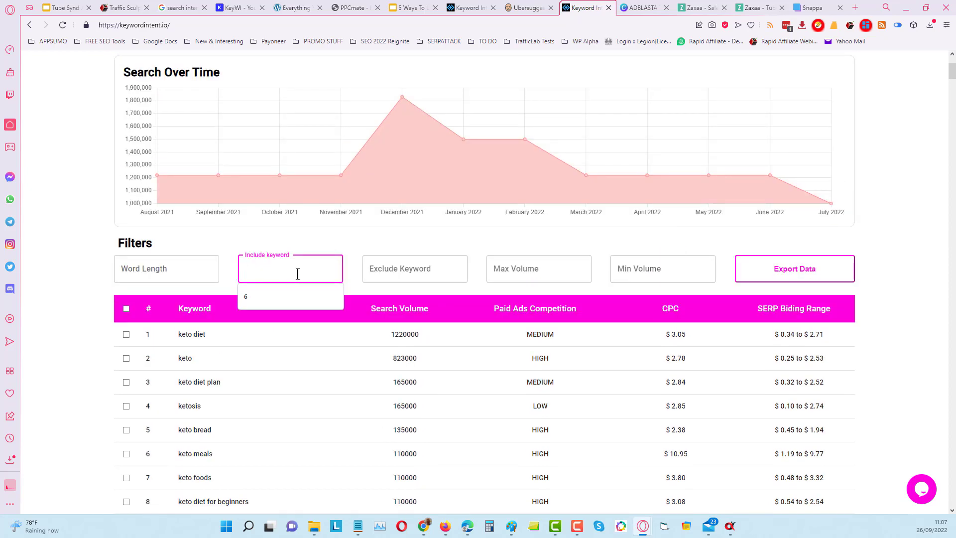
{"action": "type", "text": "diet"}
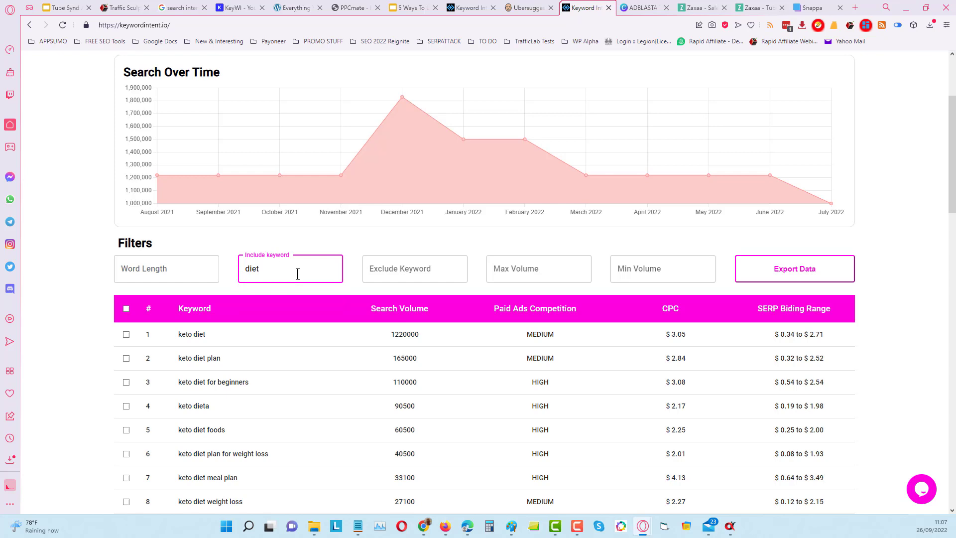
{"action": "left_click_drag", "start_coordinate": [951, 123], "coordinate": [953, 150]}
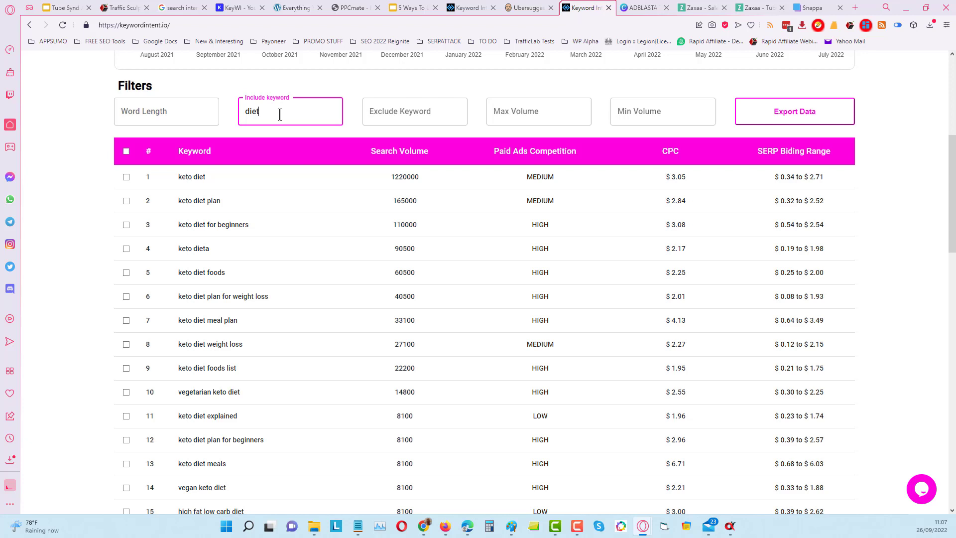
{"action": "type", "text": ", food"}
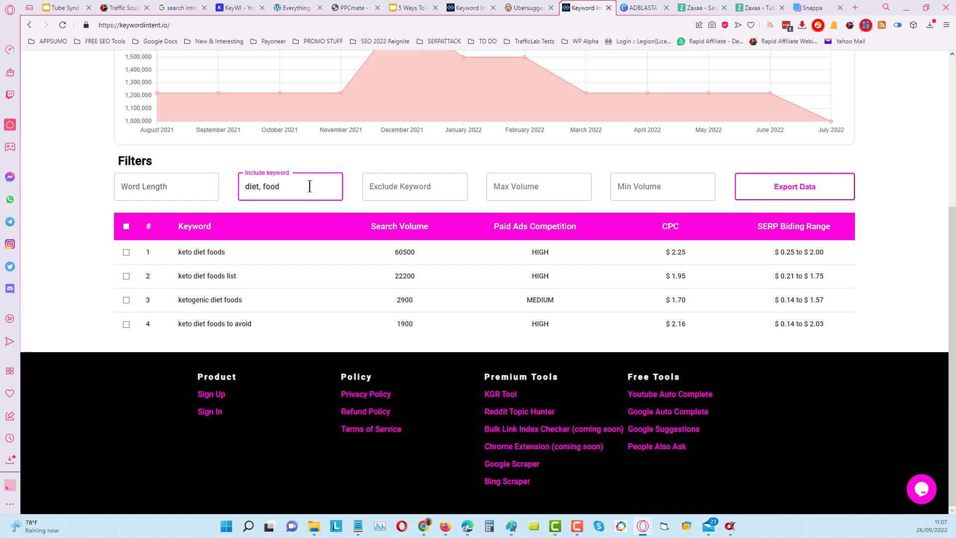
{"action": "key", "text": "BackSpace"}
{"action": "key", "text": "BackSpace"}
{"action": "key", "text": "BackSpace"}
{"action": "key", "text": "BackSpace"}
{"action": "key", "text": "BackSpace"}
{"action": "key", "text": "BackSpace"}
{"action": "key", "text": "BackSpace"}
{"action": "key", "text": "BackSpace"}
{"action": "key", "text": "BackSpace"}
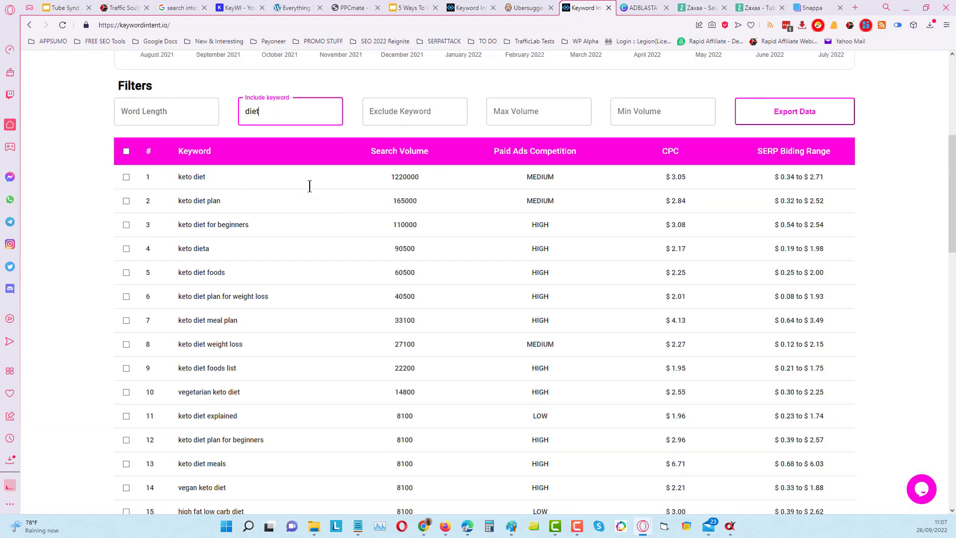
{"action": "key", "text": "BackSpace"}
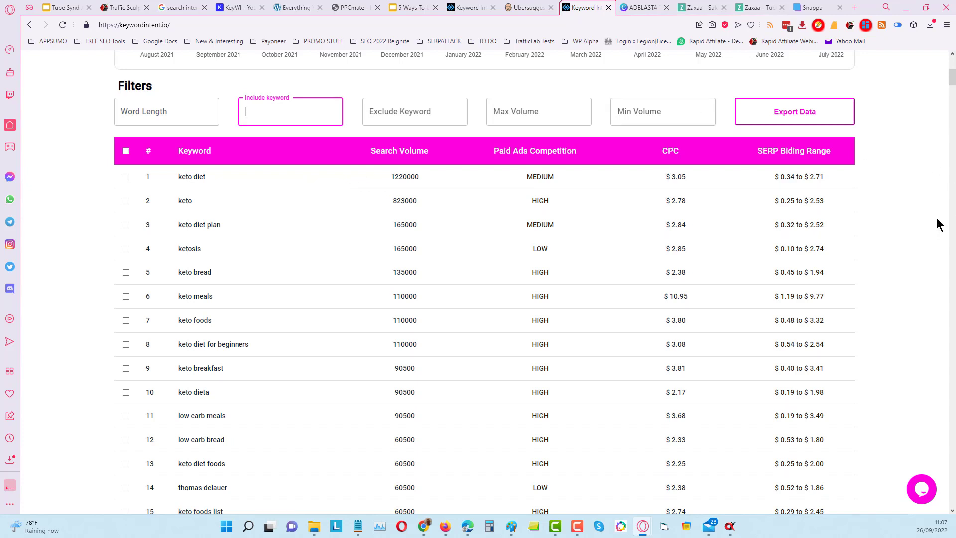
Copy the Keyword Intent address and load it in three new browser tabs
{"action": "left_click", "coordinate": [219, 25]}
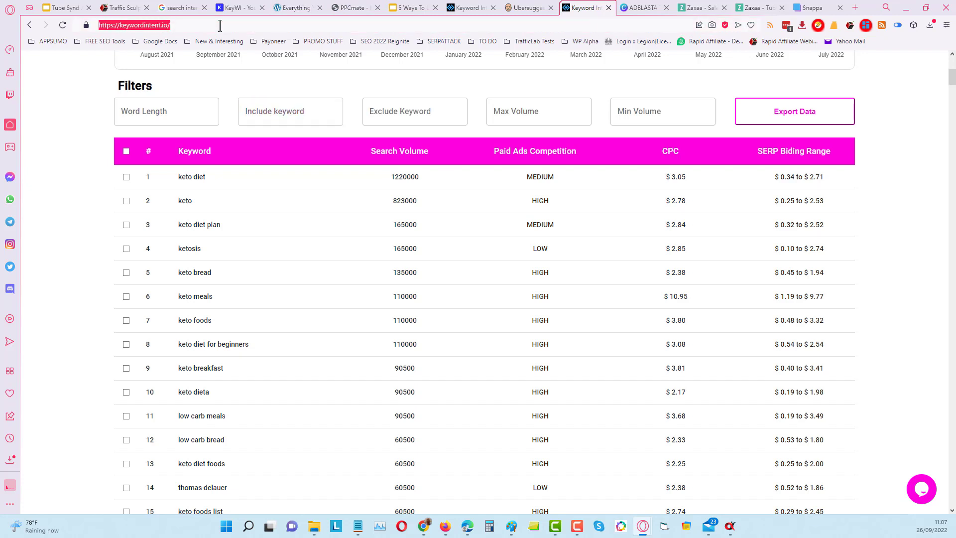
{"action": "right_click", "coordinate": [219, 26]}
{"action": "left_click", "coordinate": [252, 68]}
{"action": "left_click", "coordinate": [852, 9]}
{"action": "right_click", "coordinate": [489, 25]}
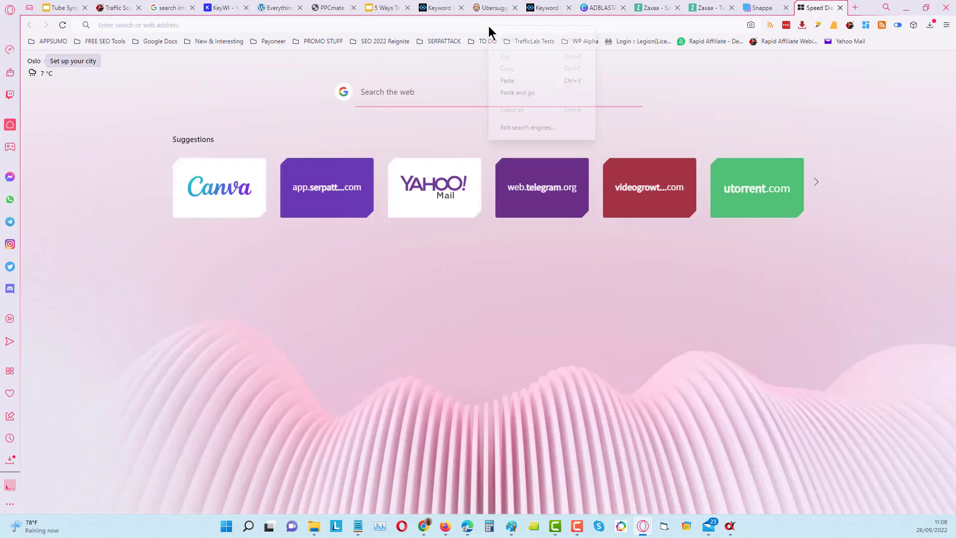
{"action": "left_click", "coordinate": [531, 91]}
{"action": "left_click", "coordinate": [855, 7]}
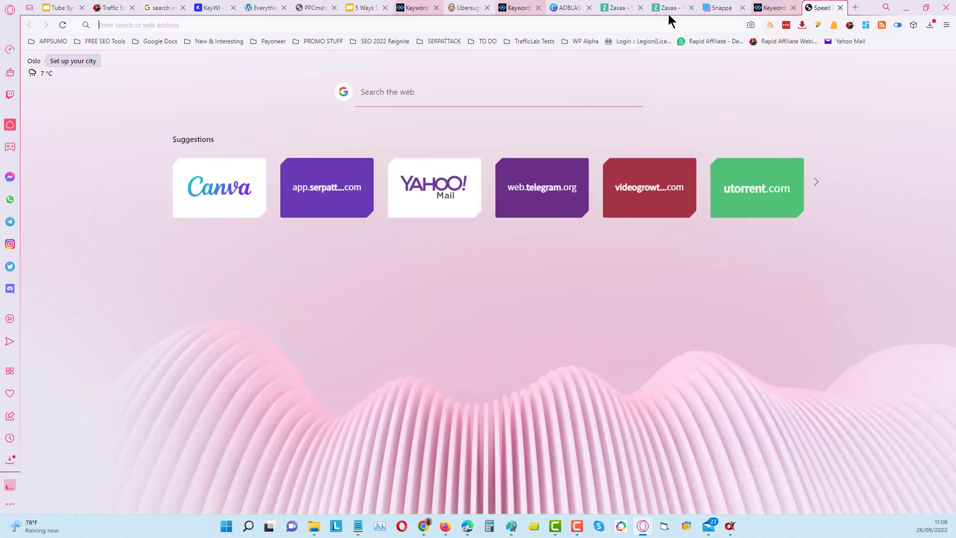
{"action": "right_click", "coordinate": [604, 25]}
{"action": "left_click", "coordinate": [642, 92]}
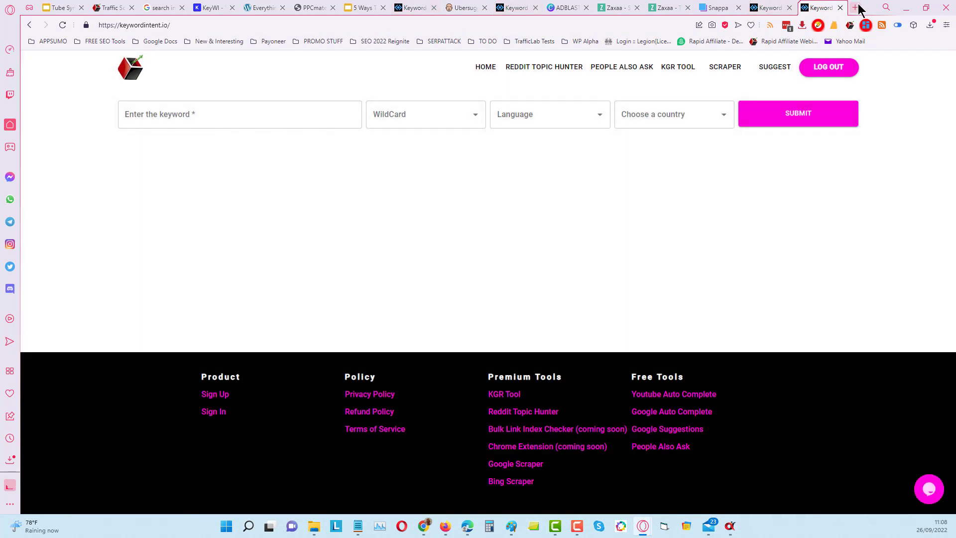
{"action": "left_click", "coordinate": [855, 8]}
{"action": "right_click", "coordinate": [605, 23]}
{"action": "left_click", "coordinate": [642, 86]}
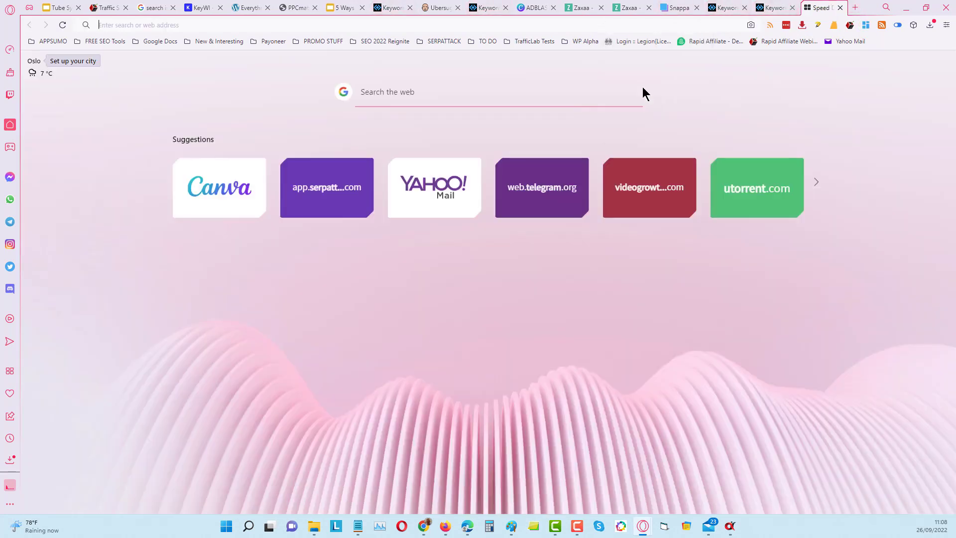
Copy 'keto diet plan' from row 3 of the keto results and search it in a new tab
{"action": "left_click", "coordinate": [725, 8]}
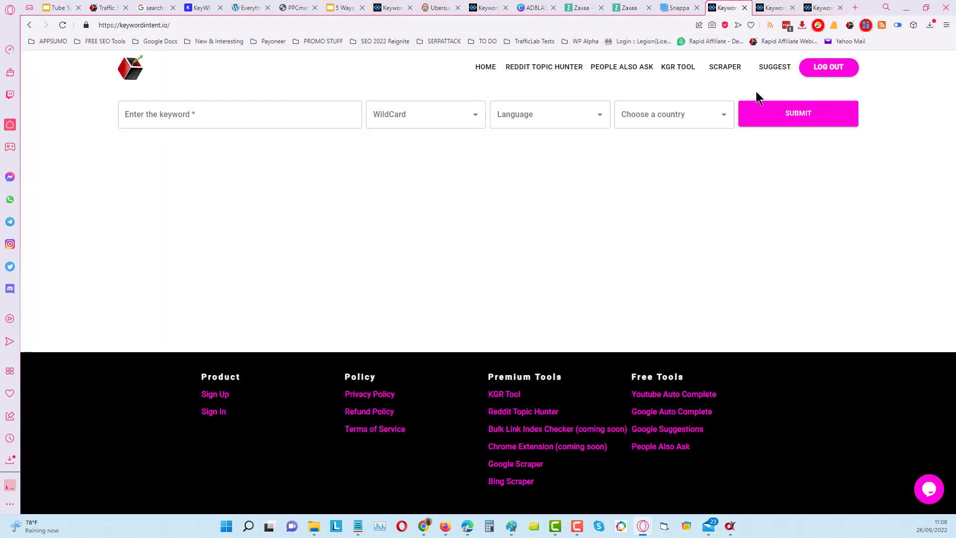
{"action": "left_click", "coordinate": [487, 9]}
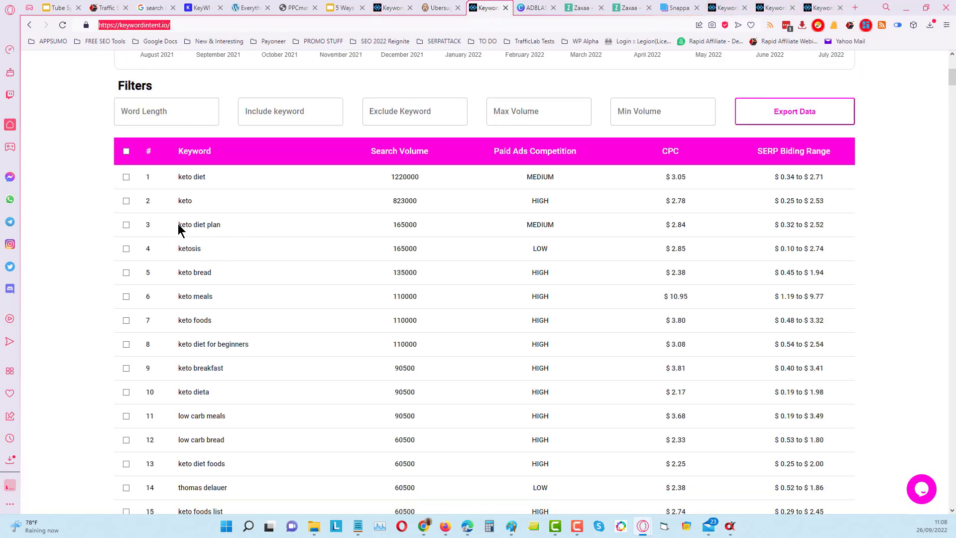
{"action": "left_click_drag", "start_coordinate": [178, 225], "coordinate": [220, 225]}
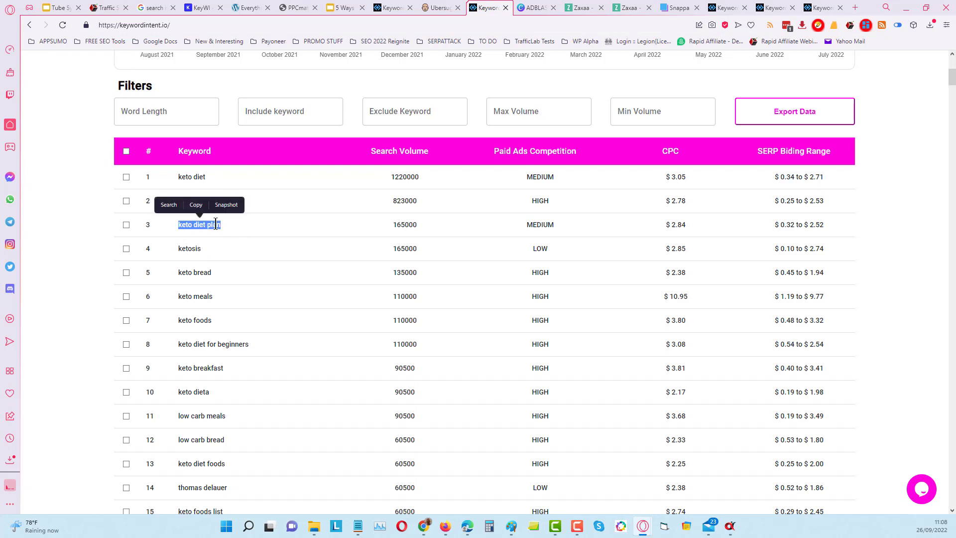
{"action": "left_click", "coordinate": [196, 205]}
{"action": "left_click", "coordinate": [727, 8]}
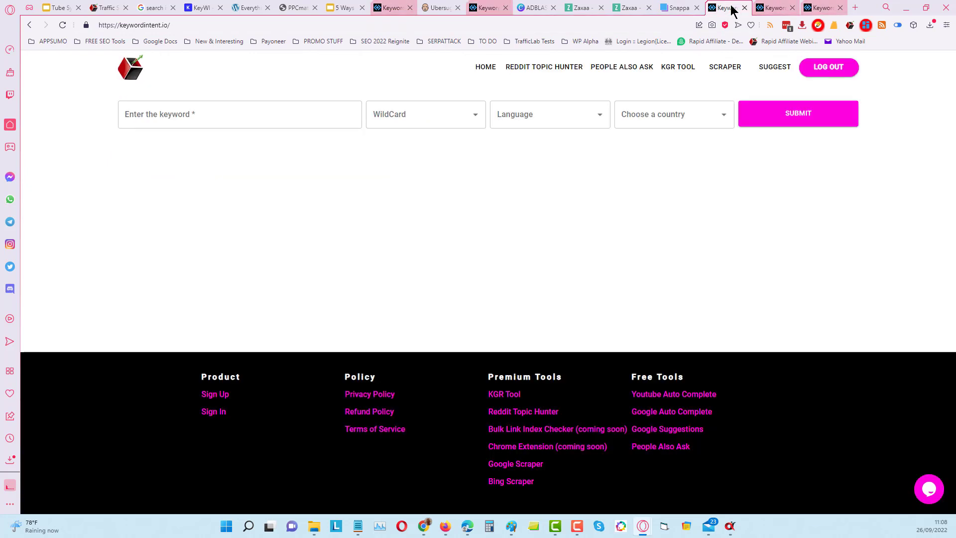
{"action": "left_click", "coordinate": [231, 114]}
{"action": "right_click", "coordinate": [230, 115]}
{"action": "left_click", "coordinate": [279, 192]}
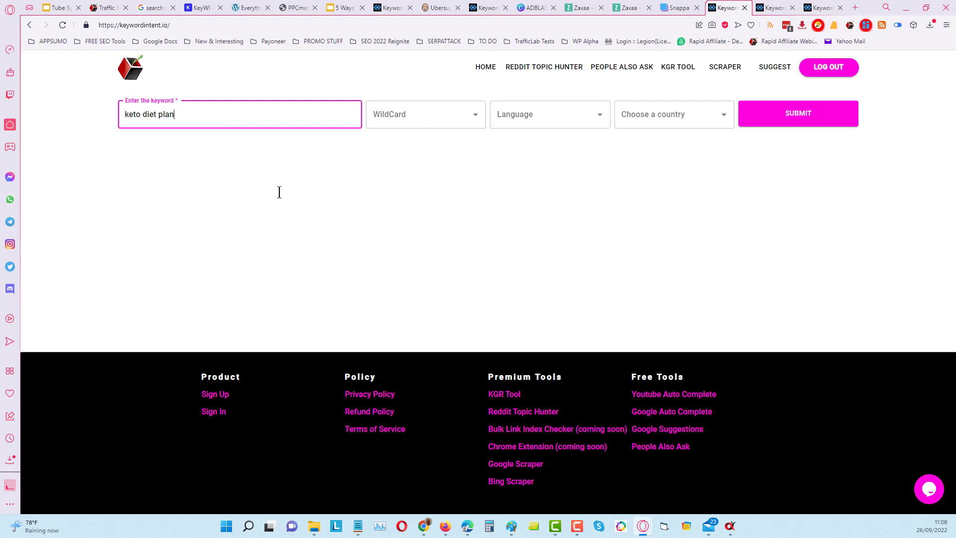
{"action": "left_click", "coordinate": [775, 118]}
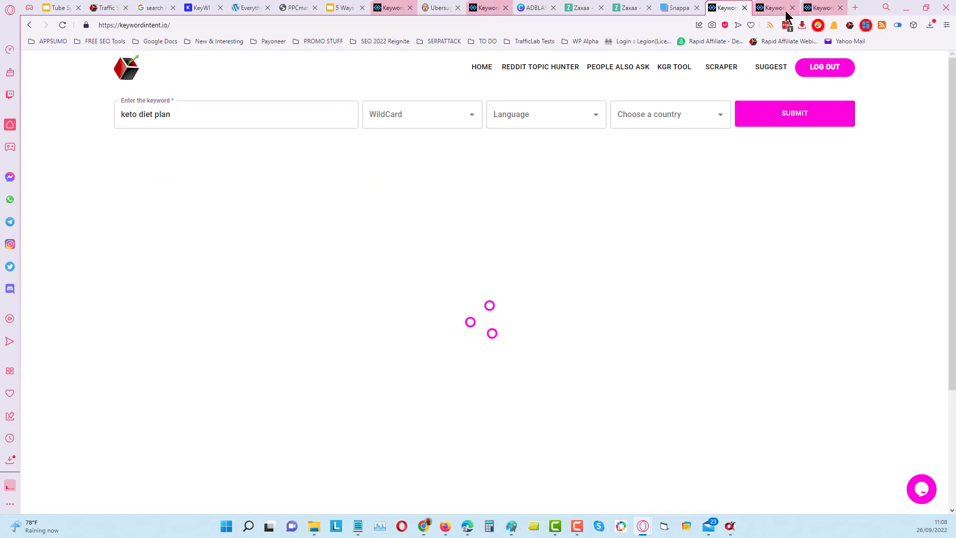
Search 'keto for beginners' and 'keto bread' in the remaining two tabs
{"action": "left_click", "coordinate": [775, 9]}
{"action": "left_click", "coordinate": [259, 120]}
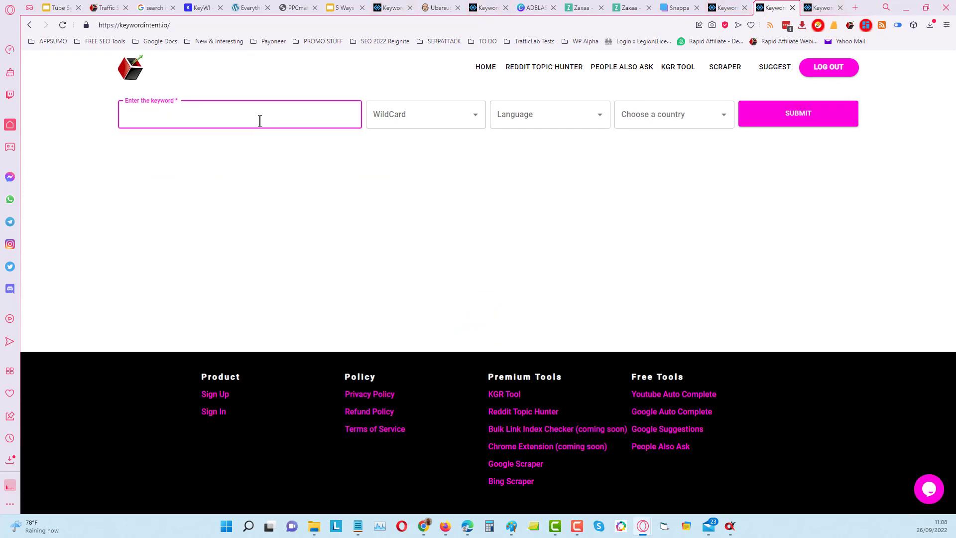
{"action": "type", "text": "keto for beginners"}
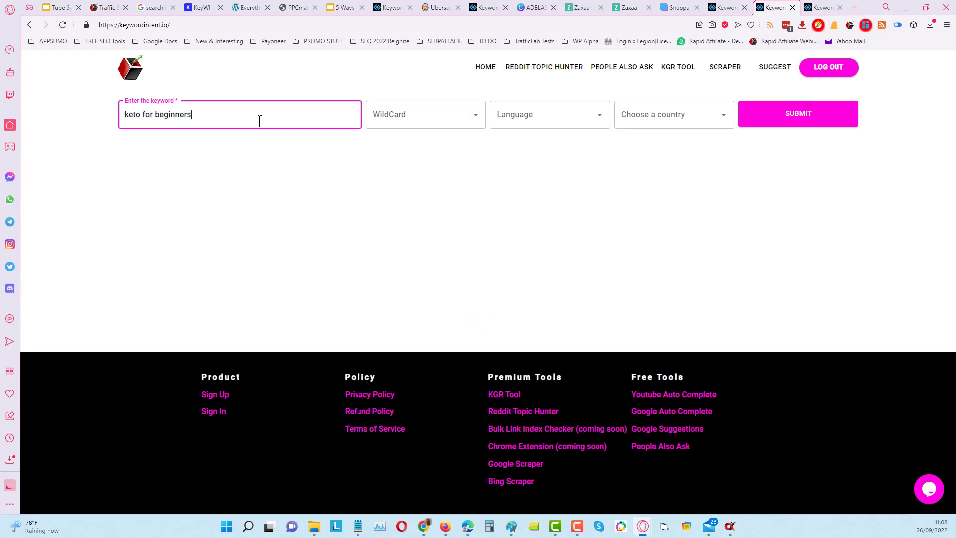
{"action": "left_click", "coordinate": [761, 123]}
{"action": "left_click", "coordinate": [819, 8]}
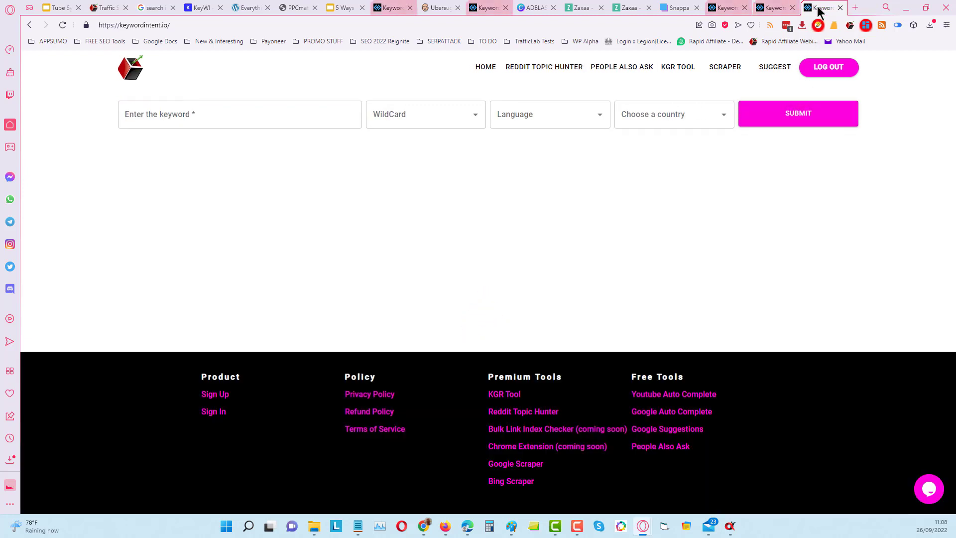
{"action": "left_click", "coordinate": [284, 119]}
{"action": "type", "text": "keto bread"}
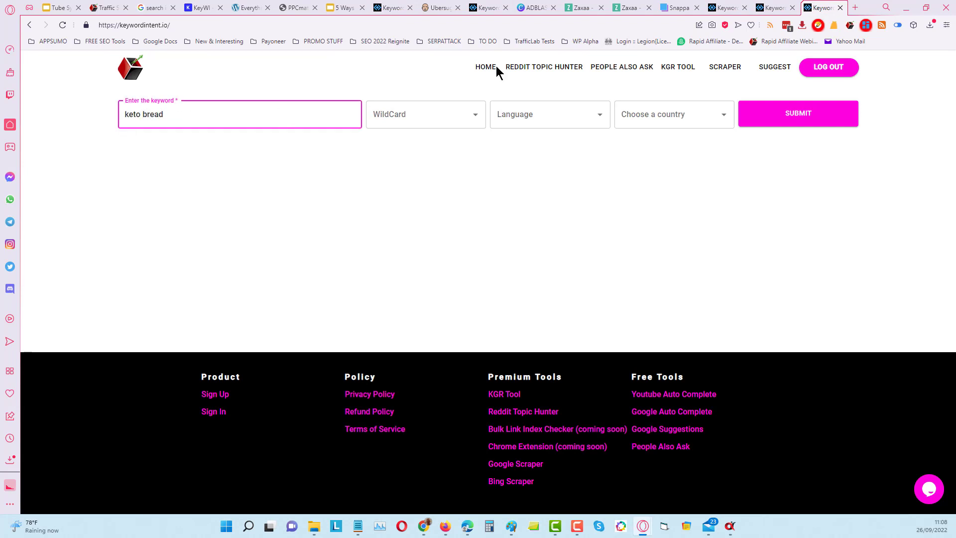
{"action": "left_click", "coordinate": [802, 117]}
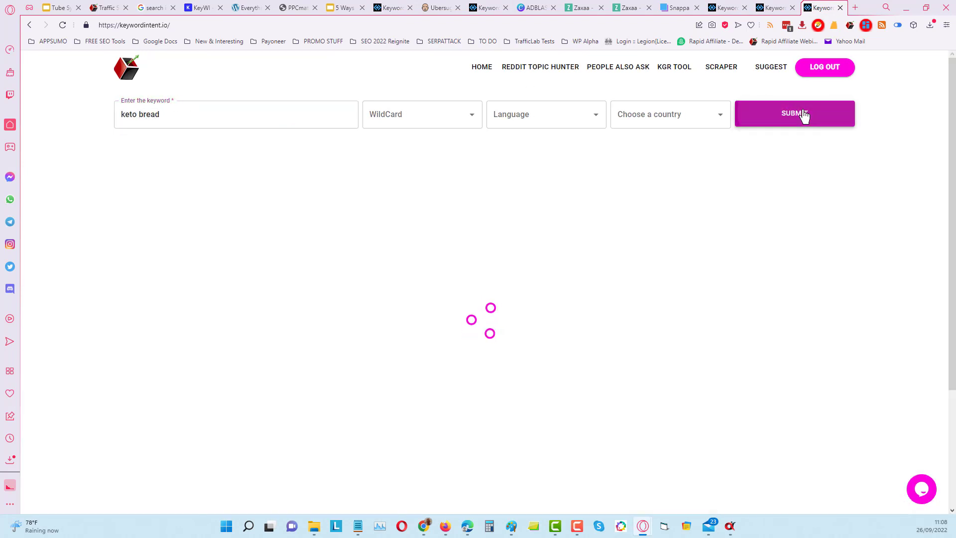
Scroll through the keto diet plan results, led by keto diet plan at 165000 and ketomeal at 110000
{"action": "left_click", "coordinate": [726, 8]}
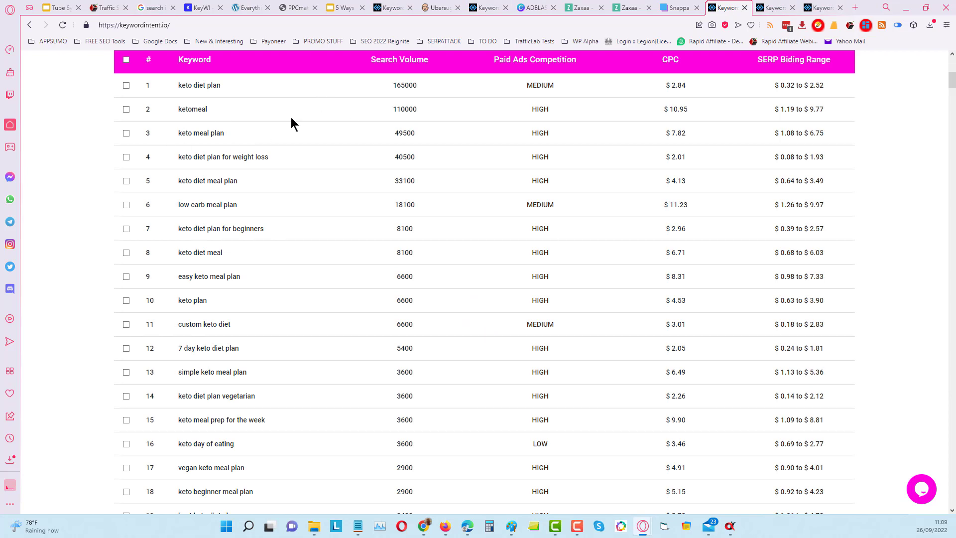
{"action": "scroll", "coordinate": [290, 214], "scroll_direction": "down", "scroll_amount": 3}
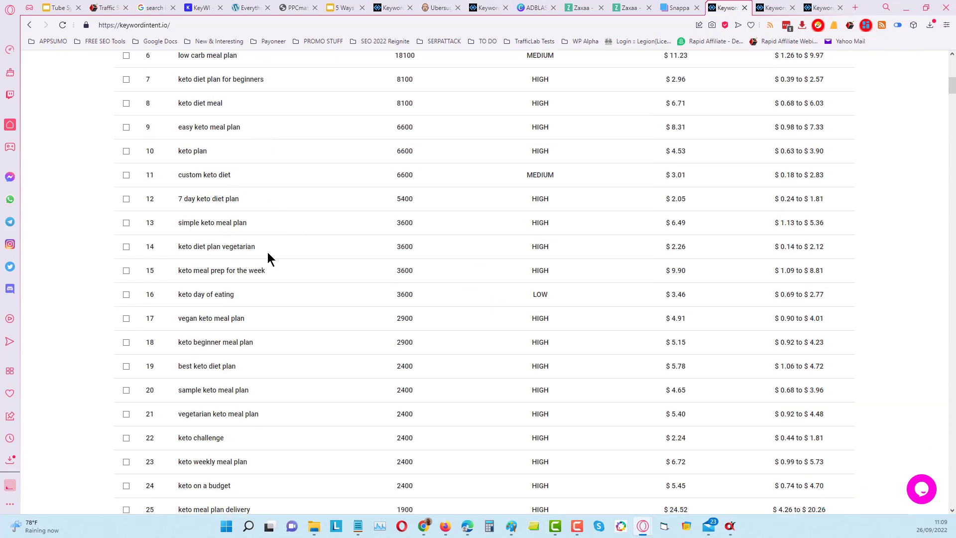
{"action": "scroll", "coordinate": [307, 268], "scroll_direction": "down", "scroll_amount": 3}
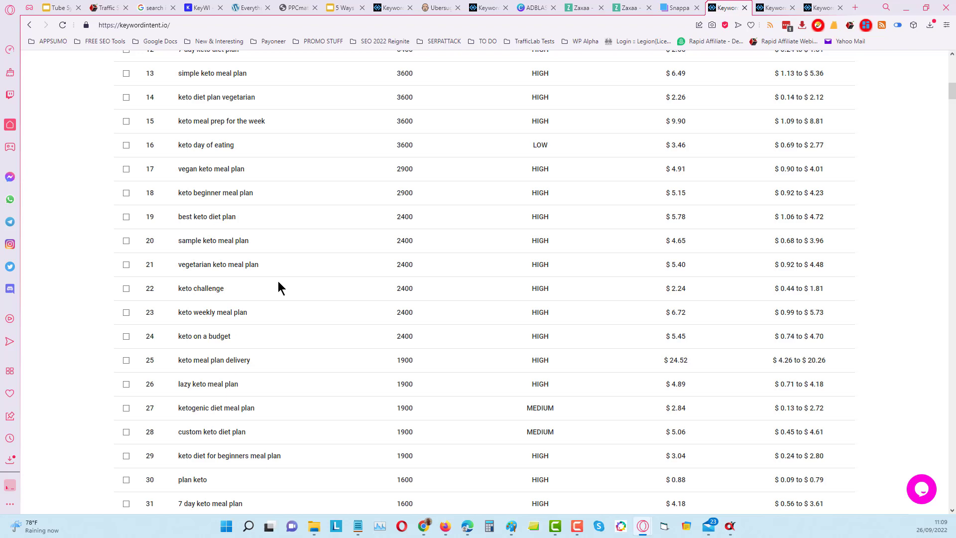
{"action": "scroll", "coordinate": [299, 318], "scroll_direction": "down", "scroll_amount": 9}
{"action": "scroll", "coordinate": [320, 320], "scroll_direction": "down", "scroll_amount": 6}
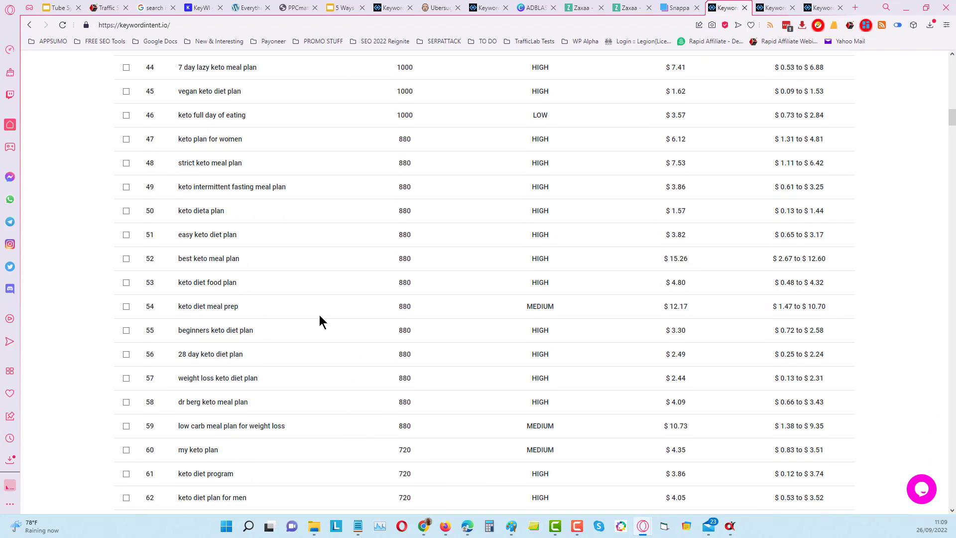
{"action": "scroll", "coordinate": [337, 305], "scroll_direction": "up", "scroll_amount": 20}
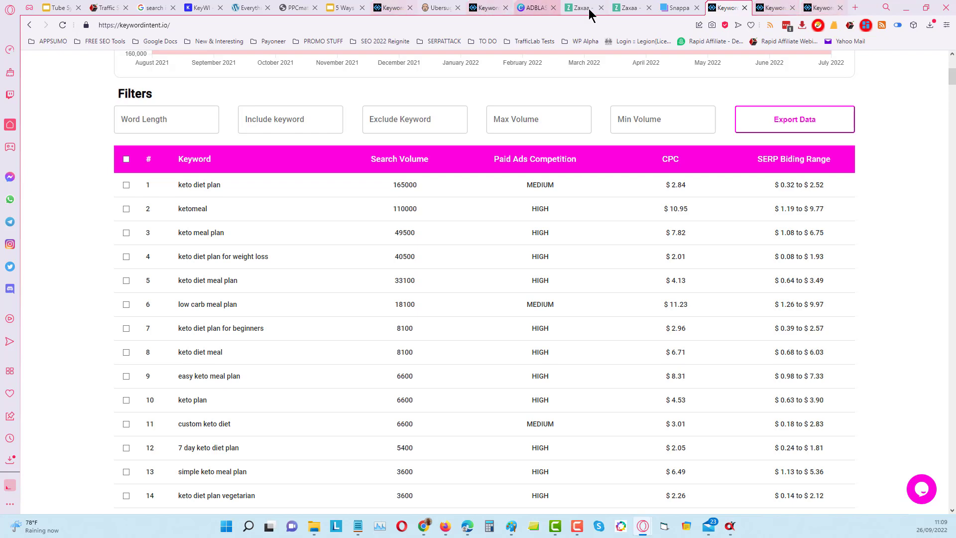
Return to the original keto results and set the Word Length filter to 4
{"action": "left_click", "coordinate": [488, 8]}
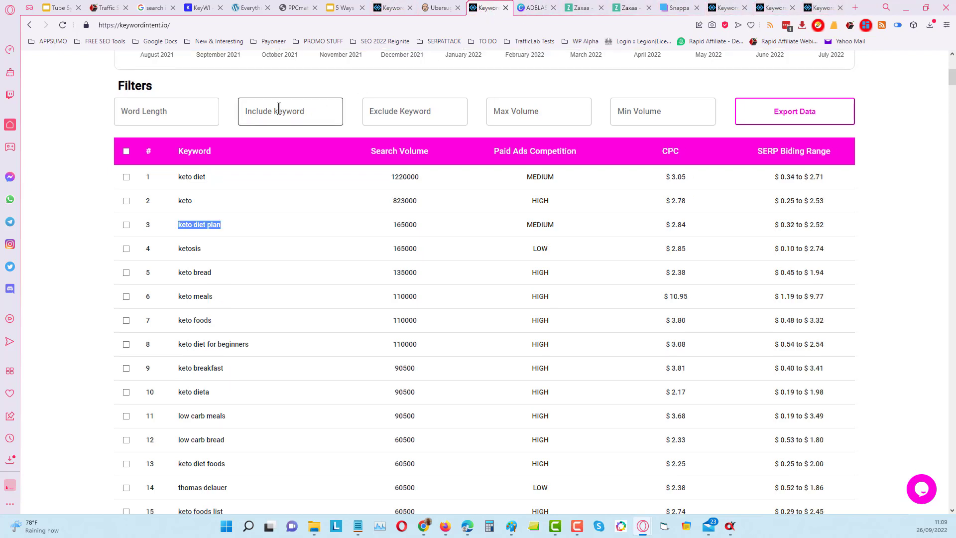
{"action": "left_click", "coordinate": [201, 88]}
{"action": "scroll", "coordinate": [207, 94], "scroll_direction": "up", "scroll_amount": 4}
{"action": "scroll", "coordinate": [174, 110], "scroll_direction": "up", "scroll_amount": 2}
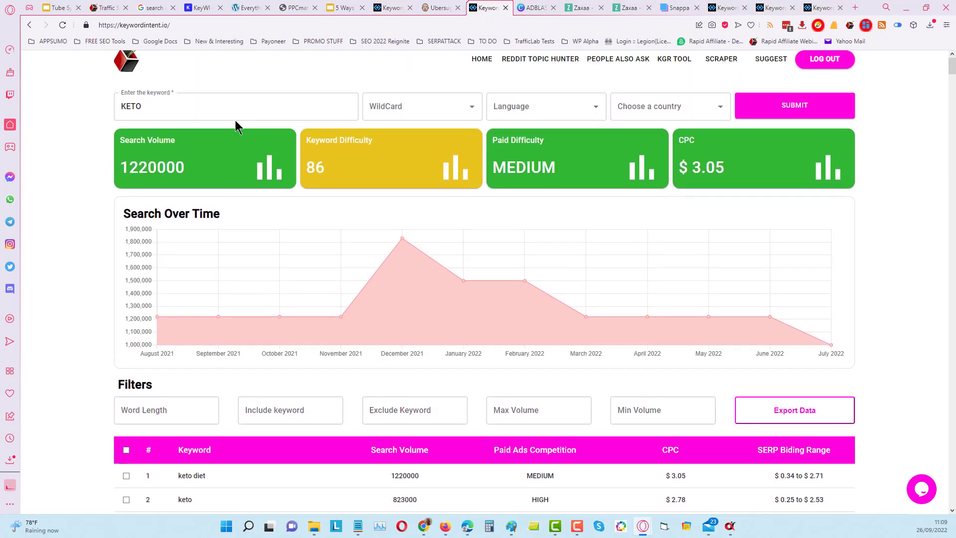
{"action": "scroll", "coordinate": [279, 169], "scroll_direction": "down", "scroll_amount": 5}
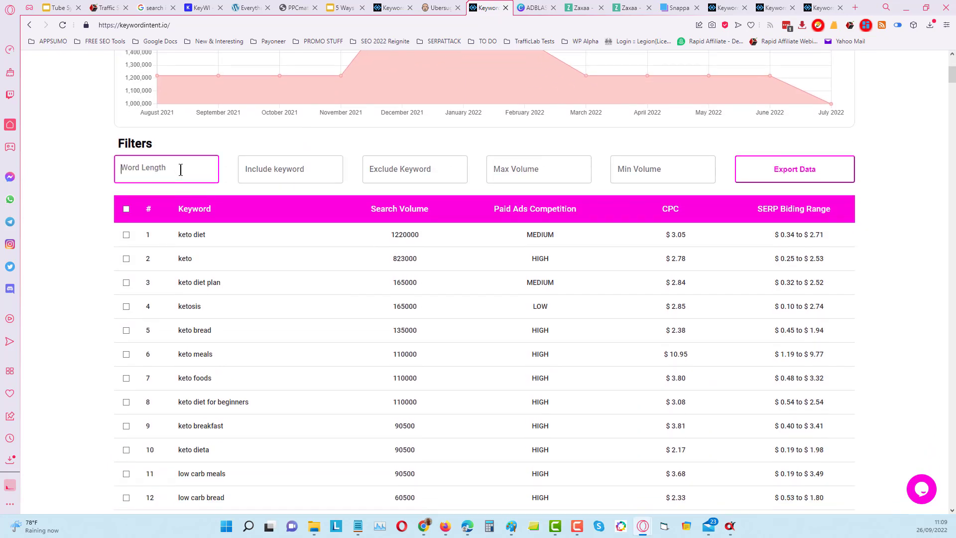
{"action": "left_click", "coordinate": [179, 170]}
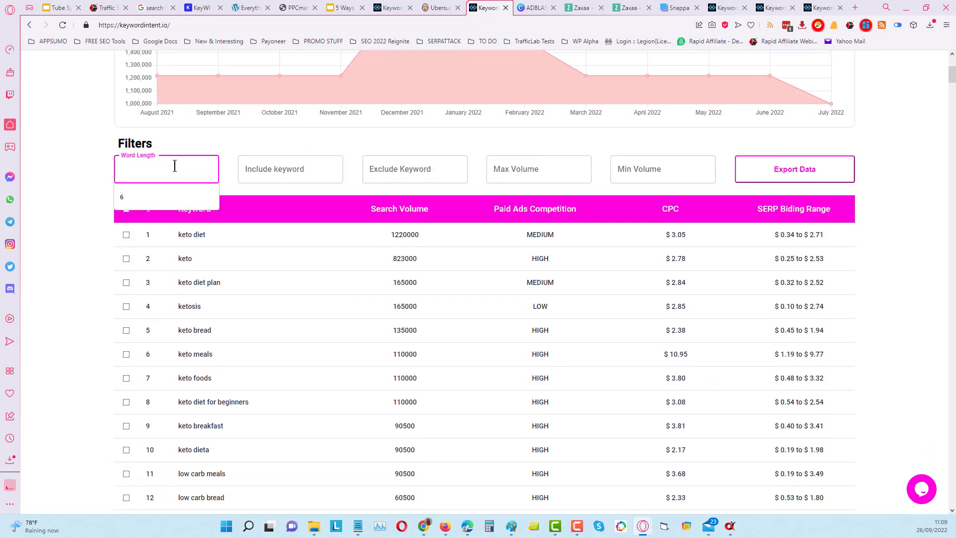
{"action": "type", "text": "4"}
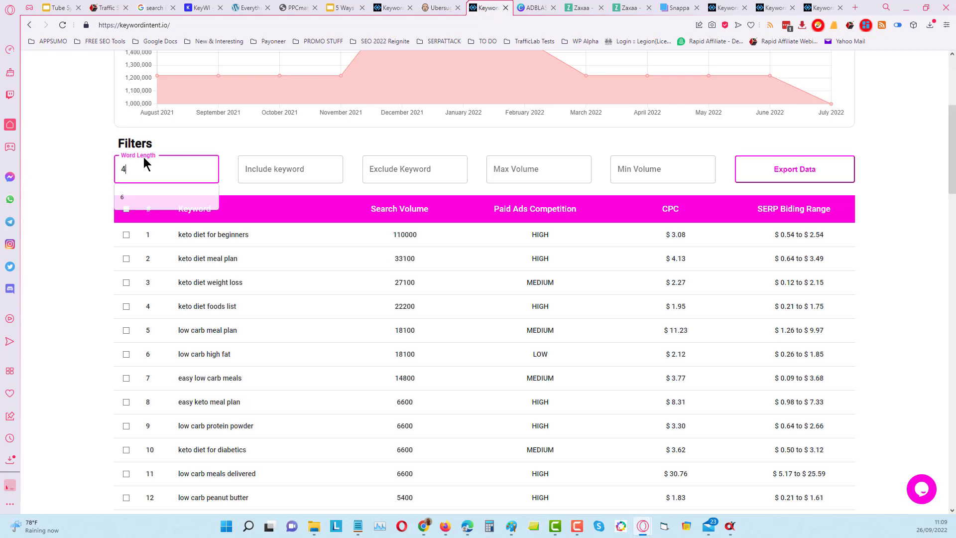
Scroll through the four-word keyword list, led by keto diet for beginners at 110000
{"action": "scroll", "coordinate": [891, 254], "scroll_direction": "down", "scroll_amount": 2}
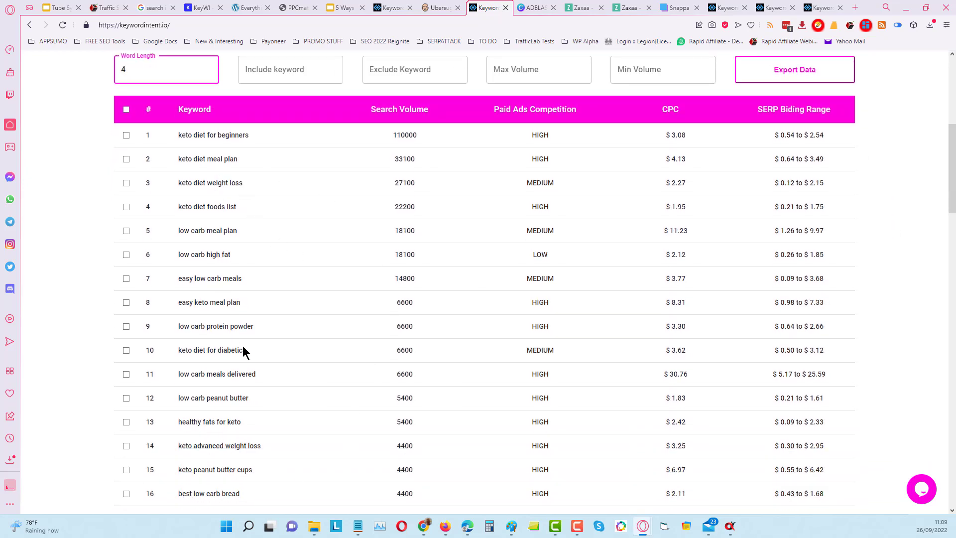
{"action": "scroll", "coordinate": [243, 348], "scroll_direction": "down", "scroll_amount": 4}
{"action": "scroll", "coordinate": [243, 348], "scroll_direction": "down", "scroll_amount": 3}
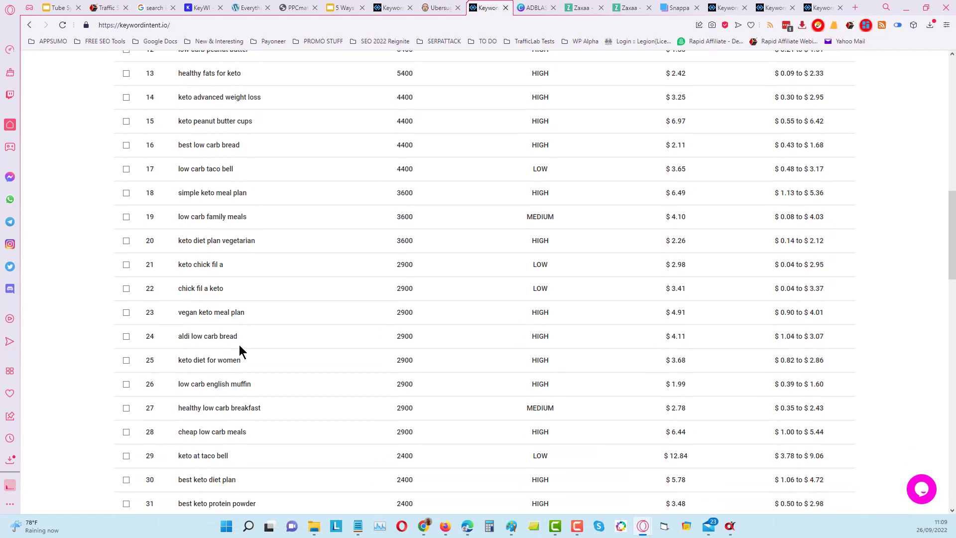
{"action": "scroll", "coordinate": [225, 299], "scroll_direction": "down", "scroll_amount": 6}
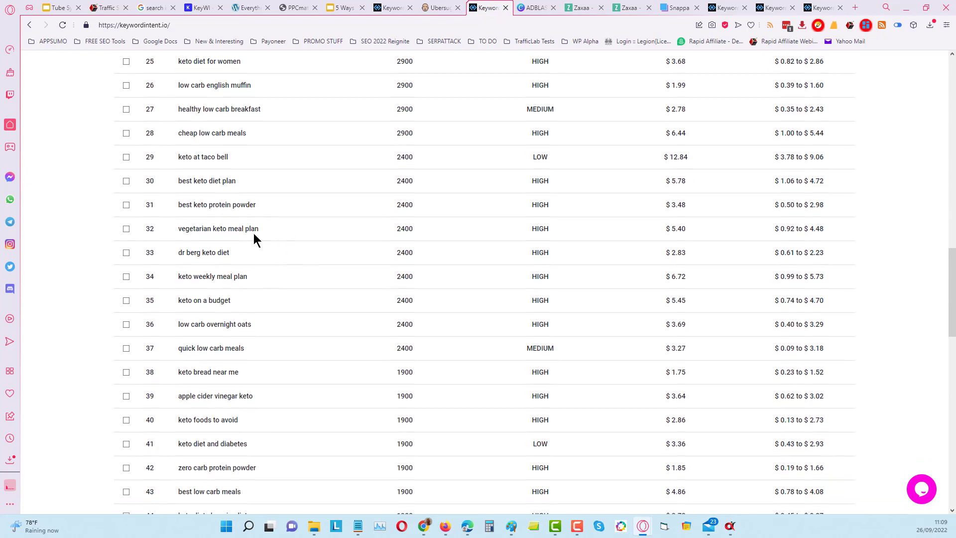
{"action": "scroll", "coordinate": [320, 398], "scroll_direction": "down", "scroll_amount": 1}
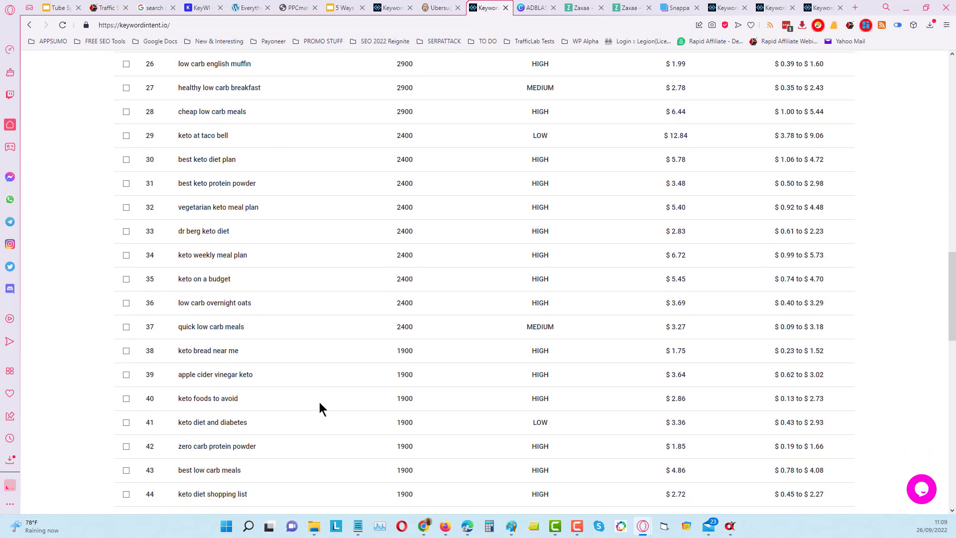
{"action": "scroll", "coordinate": [320, 399], "scroll_direction": "down", "scroll_amount": 2}
{"action": "scroll", "coordinate": [288, 342], "scroll_direction": "down", "scroll_amount": 3}
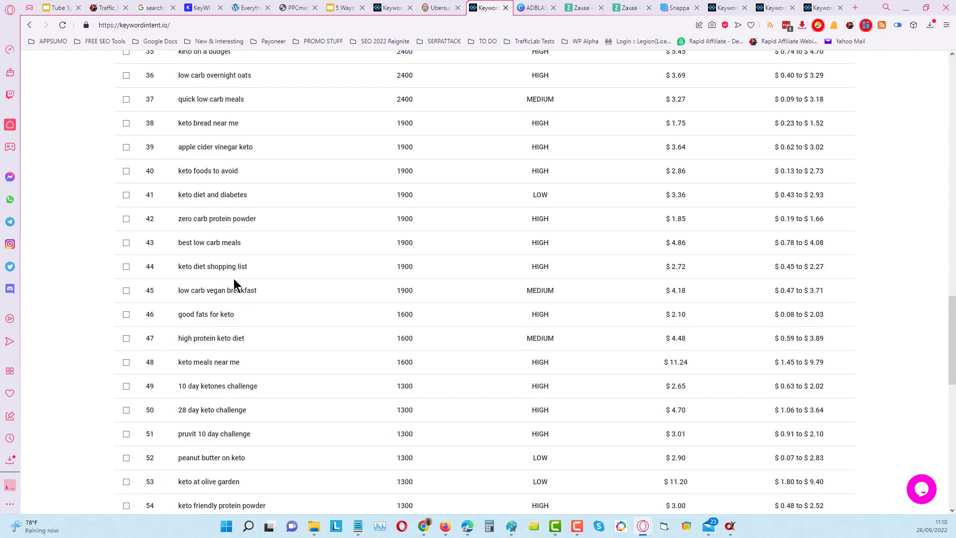
{"action": "scroll", "coordinate": [256, 435], "scroll_direction": "down", "scroll_amount": 3}
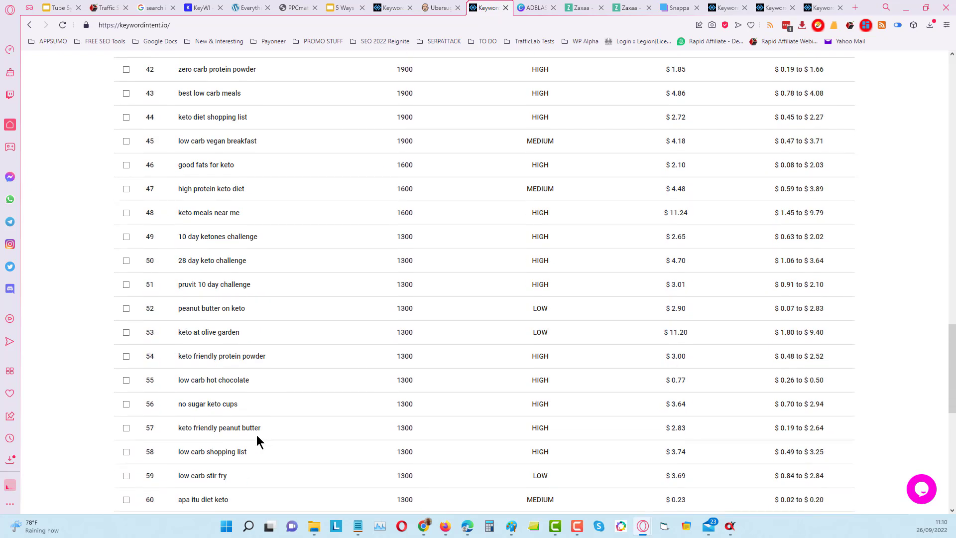
{"action": "scroll", "coordinate": [299, 418], "scroll_direction": "down", "scroll_amount": 3}
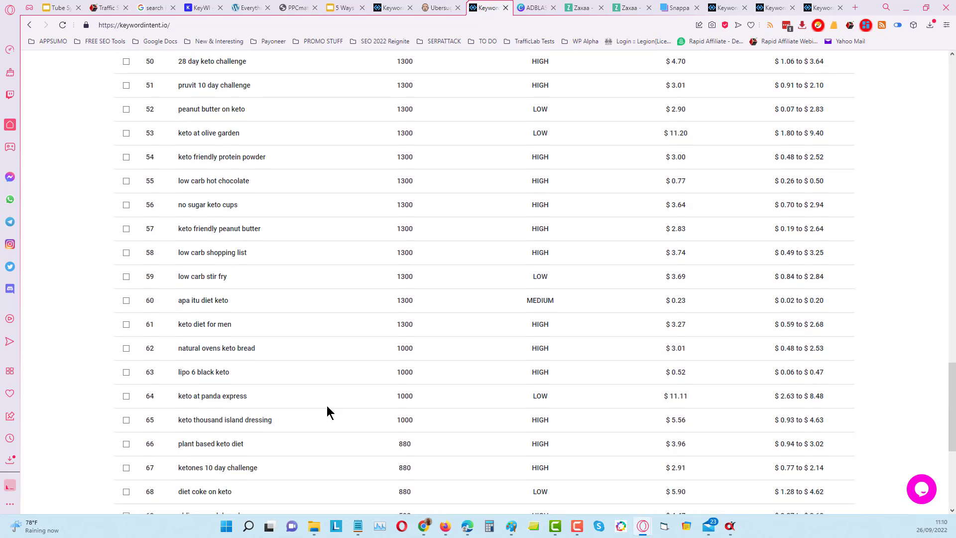
{"action": "scroll", "coordinate": [327, 406], "scroll_direction": "down", "scroll_amount": 2}
{"action": "scroll", "coordinate": [327, 408], "scroll_direction": "up", "scroll_amount": 20}
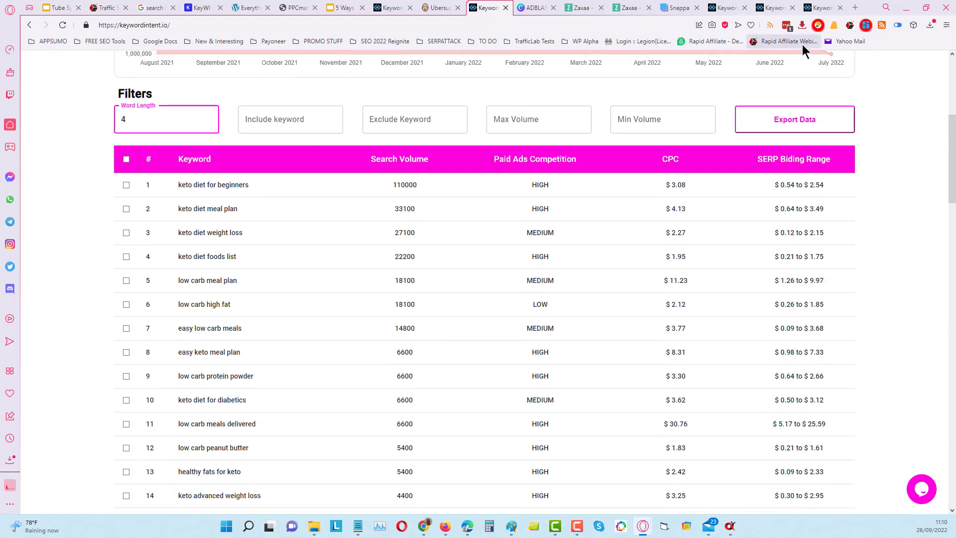
Switch to the keto diet plan results and scroll through its keyword table
{"action": "left_click", "coordinate": [730, 8]}
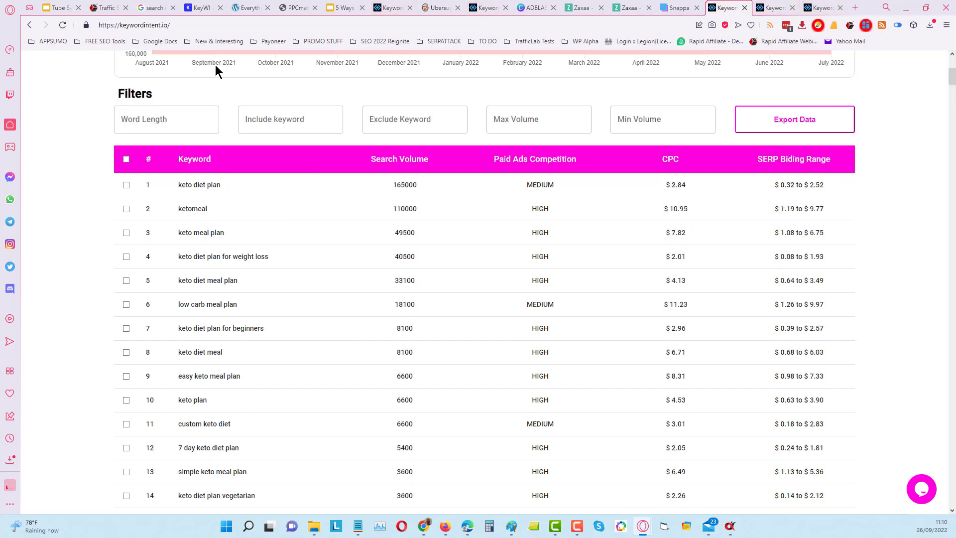
{"action": "scroll", "coordinate": [244, 245], "scroll_direction": "down", "scroll_amount": 4}
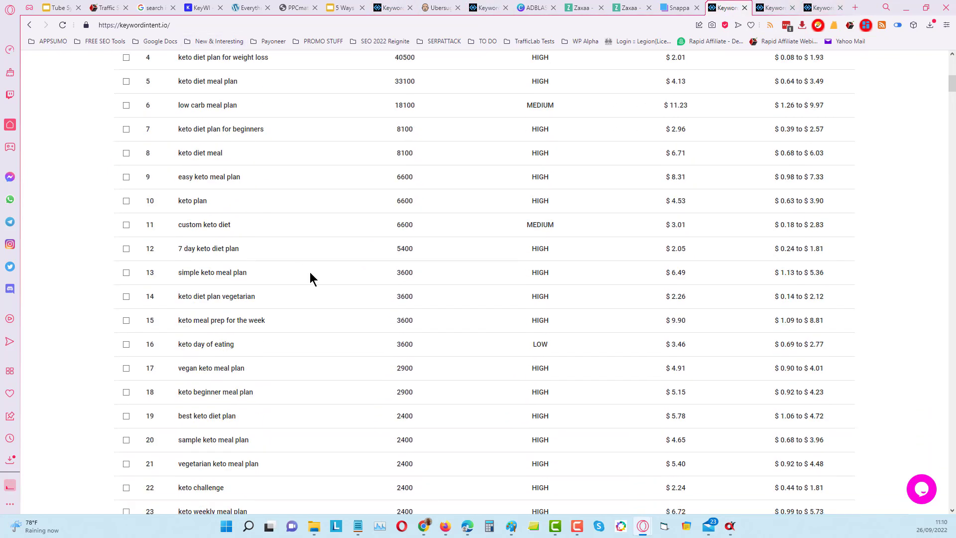
{"action": "scroll", "coordinate": [308, 274], "scroll_direction": "down", "scroll_amount": 2}
{"action": "scroll", "coordinate": [308, 273], "scroll_direction": "down", "scroll_amount": 1}
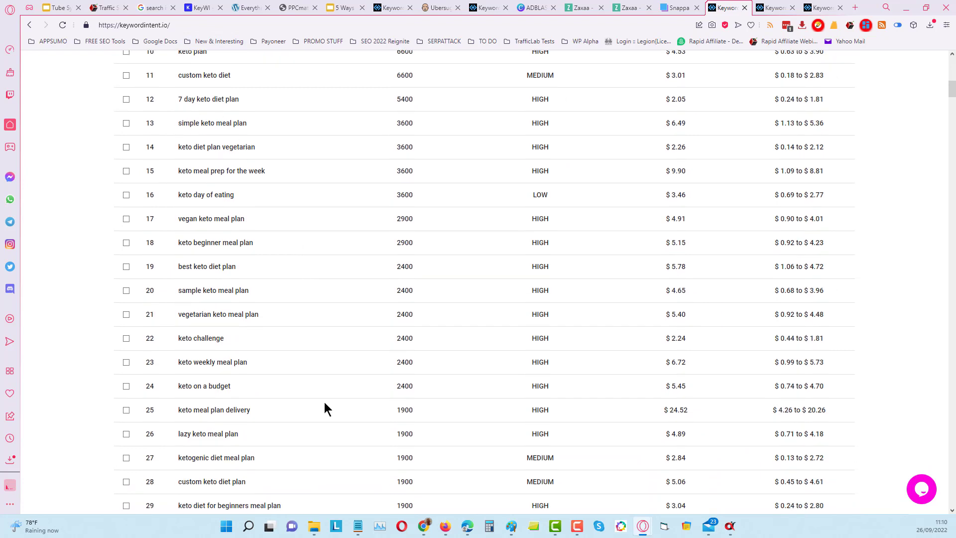
{"action": "scroll", "coordinate": [324, 404], "scroll_direction": "down", "scroll_amount": 2}
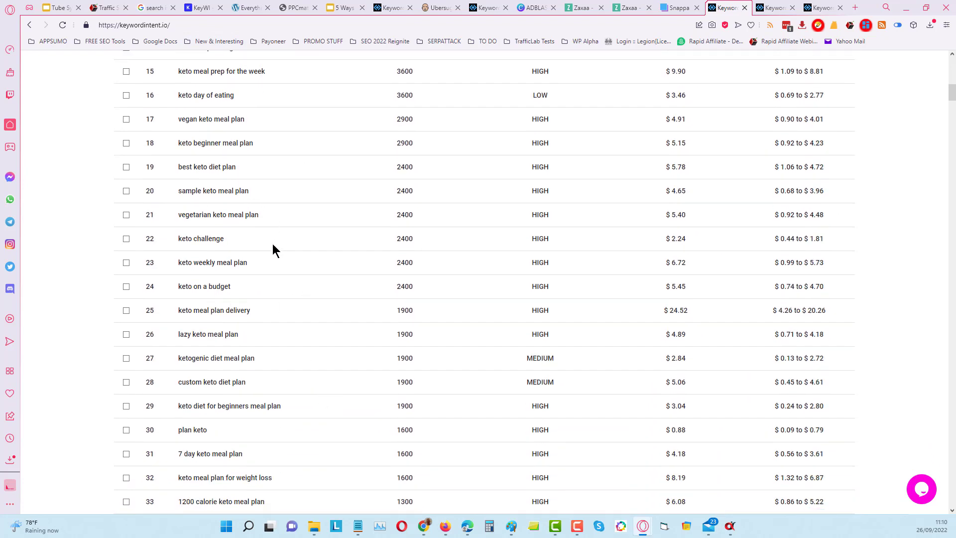
{"action": "scroll", "coordinate": [273, 244], "scroll_direction": "down", "scroll_amount": 1}
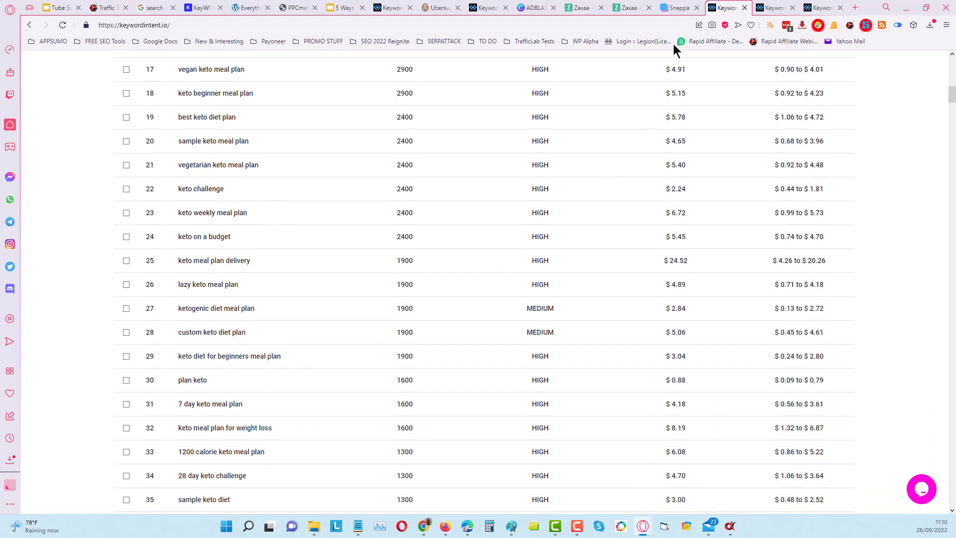
Review the keto for beginners results, led by keto diet for beginners at 110000
{"action": "left_click", "coordinate": [774, 8]}
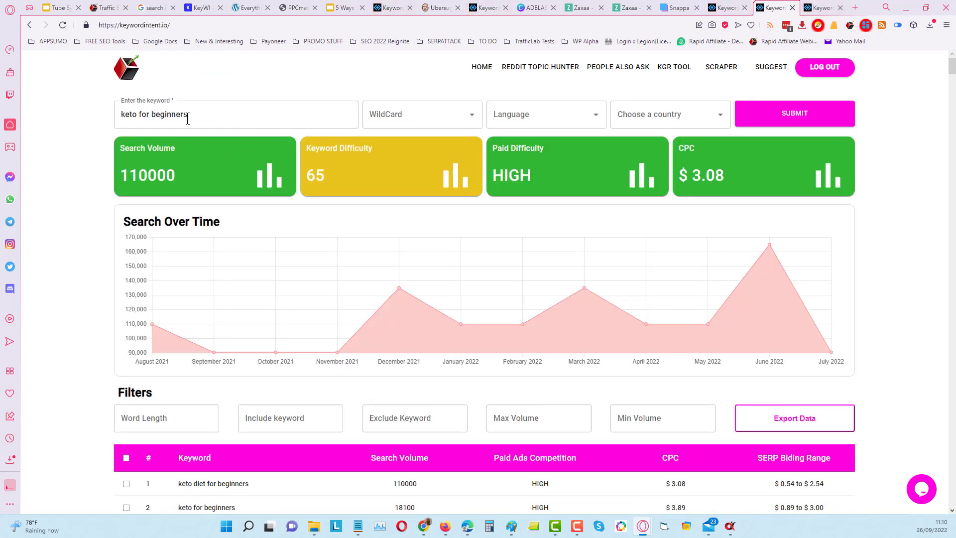
{"action": "scroll", "coordinate": [323, 215], "scroll_direction": "down", "scroll_amount": 8}
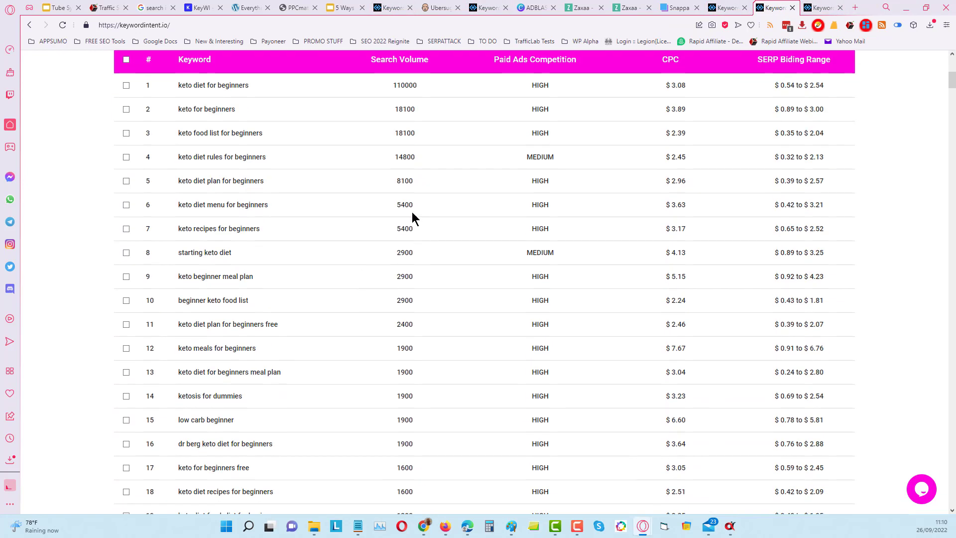
{"action": "scroll", "coordinate": [289, 395], "scroll_direction": "down", "scroll_amount": 2}
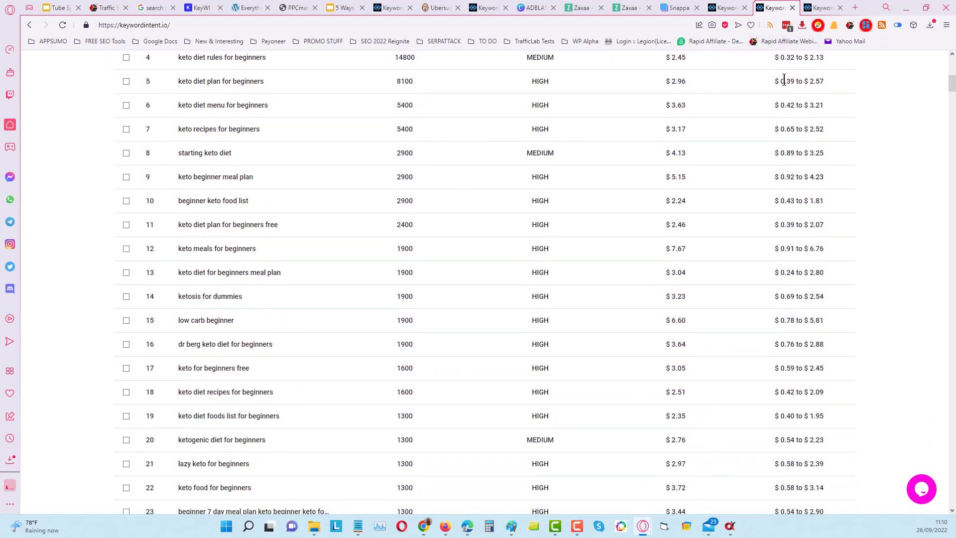
Scroll through the keto bread results, led by cloud bread at 301000, then return to the top
{"action": "left_click", "coordinate": [825, 11]}
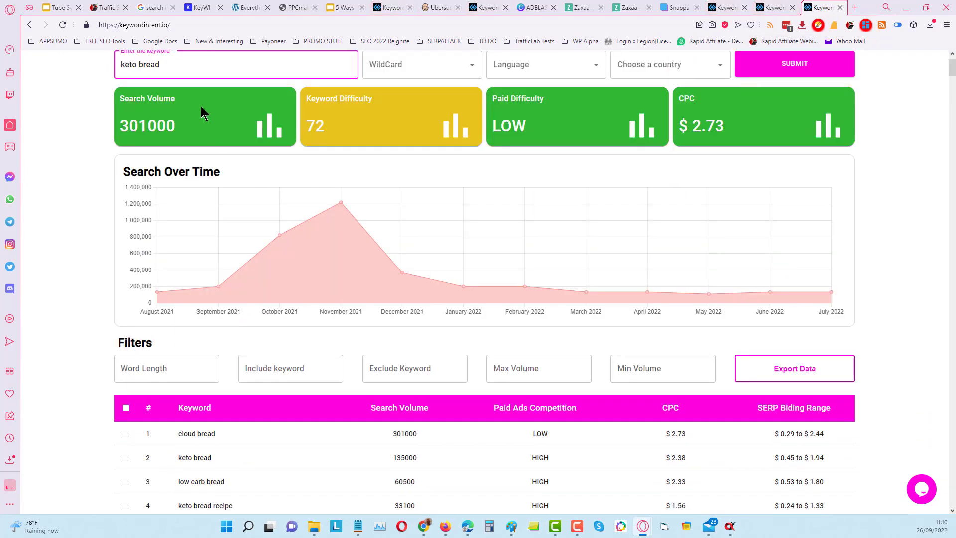
{"action": "scroll", "coordinate": [424, 304], "scroll_direction": "down", "scroll_amount": 5}
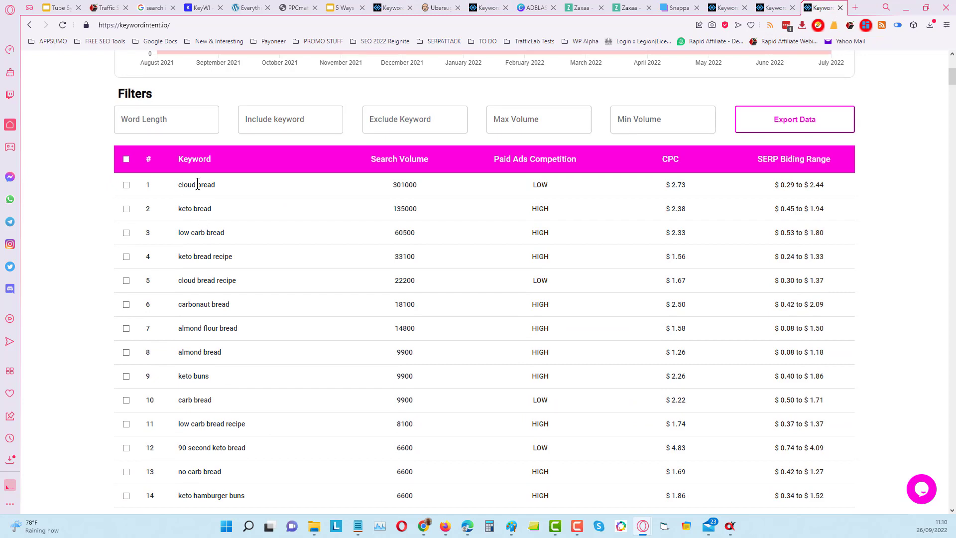
{"action": "scroll", "coordinate": [198, 391], "scroll_direction": "down", "scroll_amount": 3}
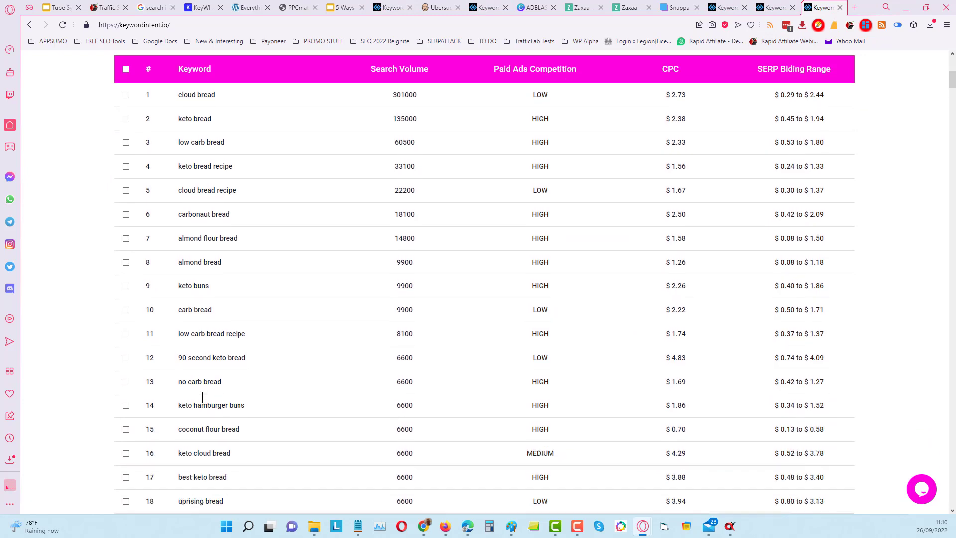
{"action": "scroll", "coordinate": [216, 323], "scroll_direction": "down", "scroll_amount": 7}
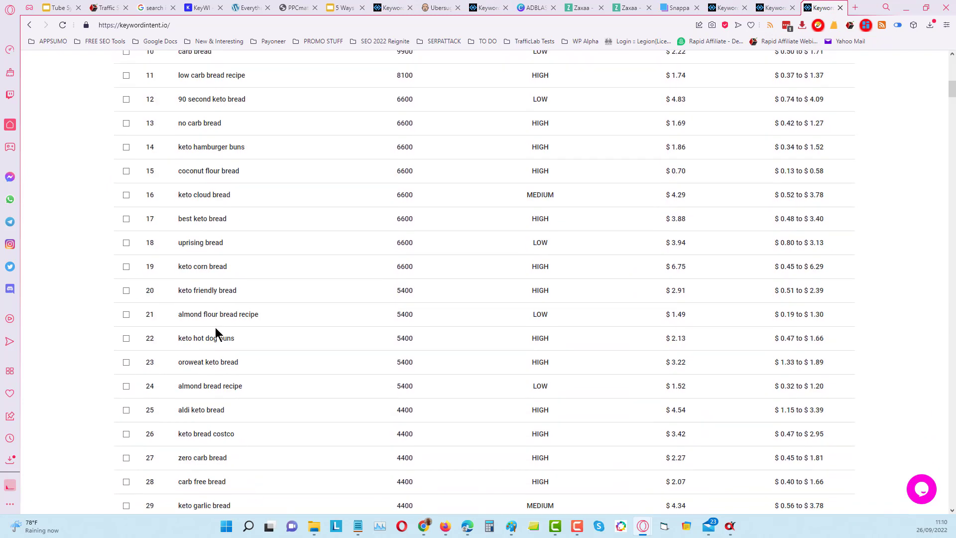
{"action": "scroll", "coordinate": [215, 333], "scroll_direction": "down", "scroll_amount": 9}
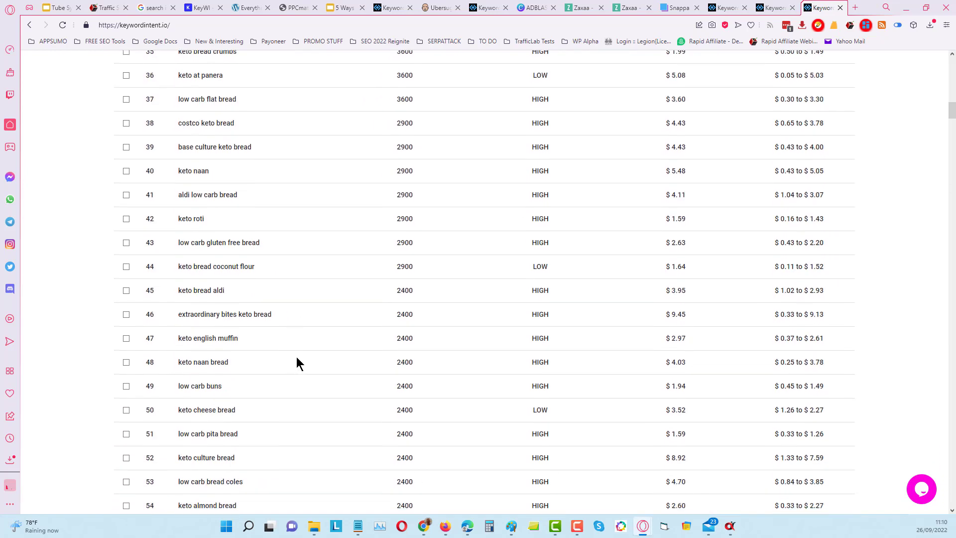
{"action": "left_click_drag", "start_coordinate": [952, 111], "coordinate": [951, 62]}
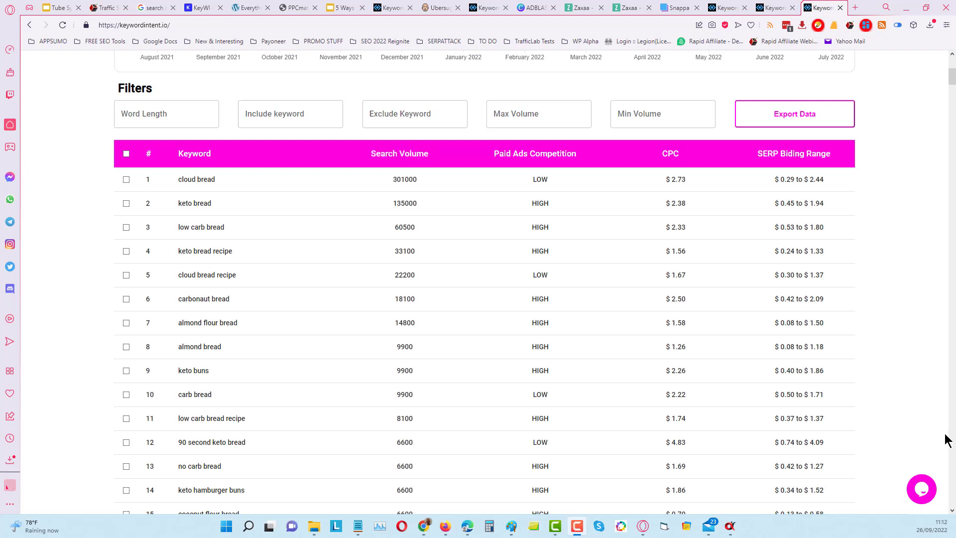
{"action": "left_click", "coordinate": [922, 490]}
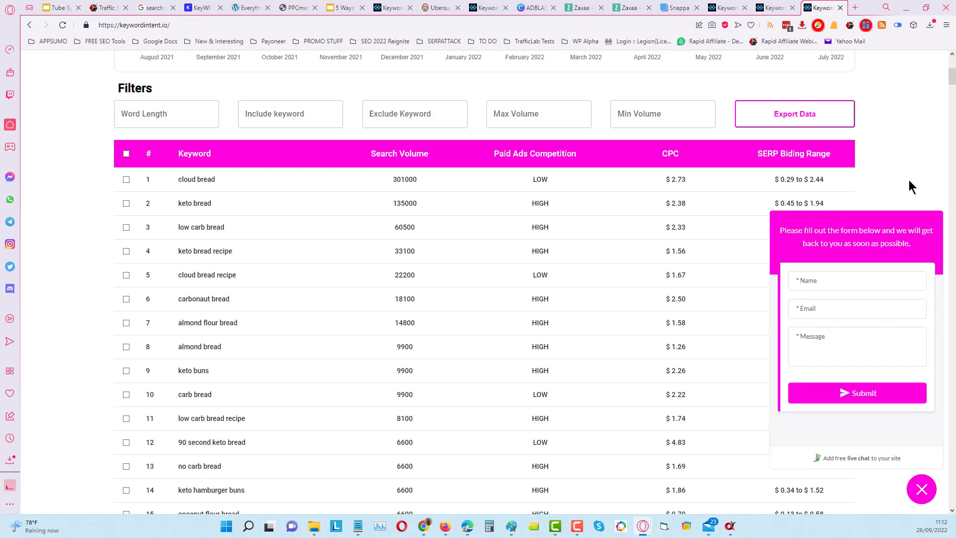
{"action": "left_click", "coordinate": [922, 489]}
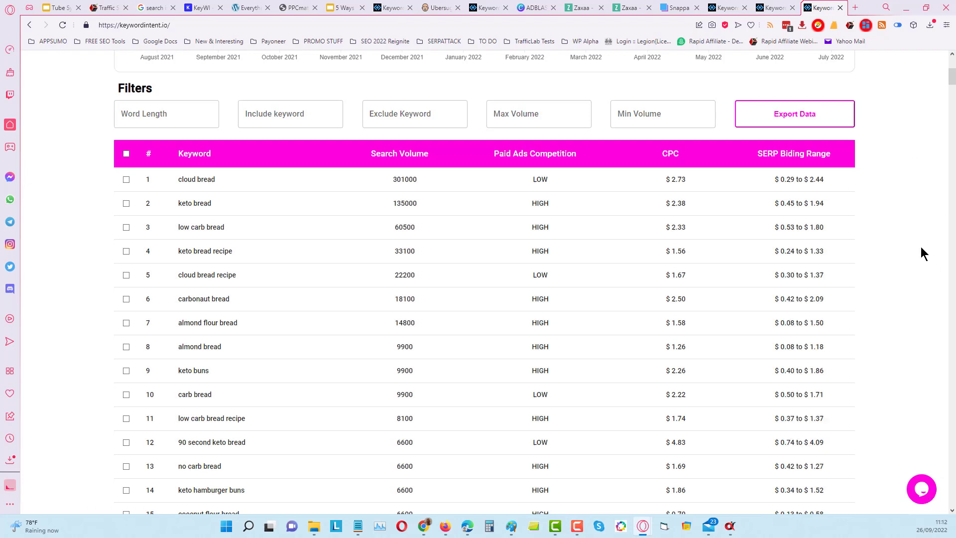